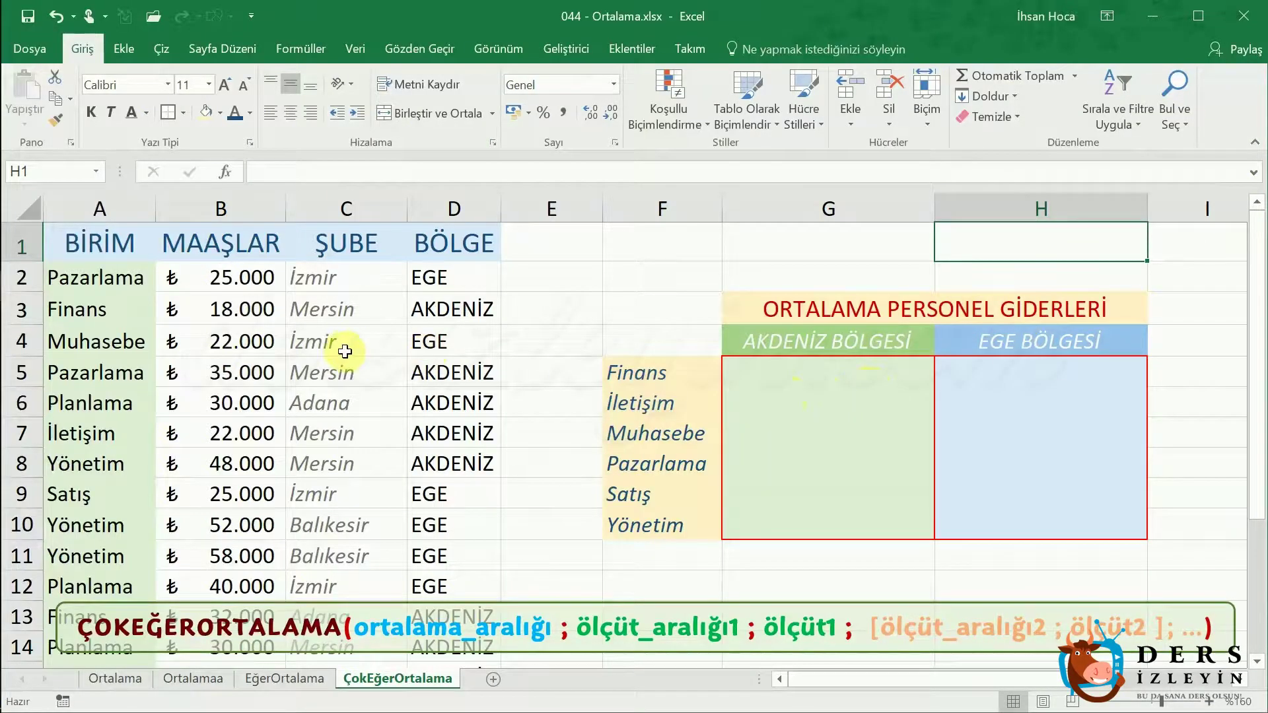
Highlight the salary column and the ortalama_aralığı and ölçüt arguments in the syntax note.
{"action": "left_click_drag", "start_coordinate": [260, 277], "coordinate": [260, 507]}
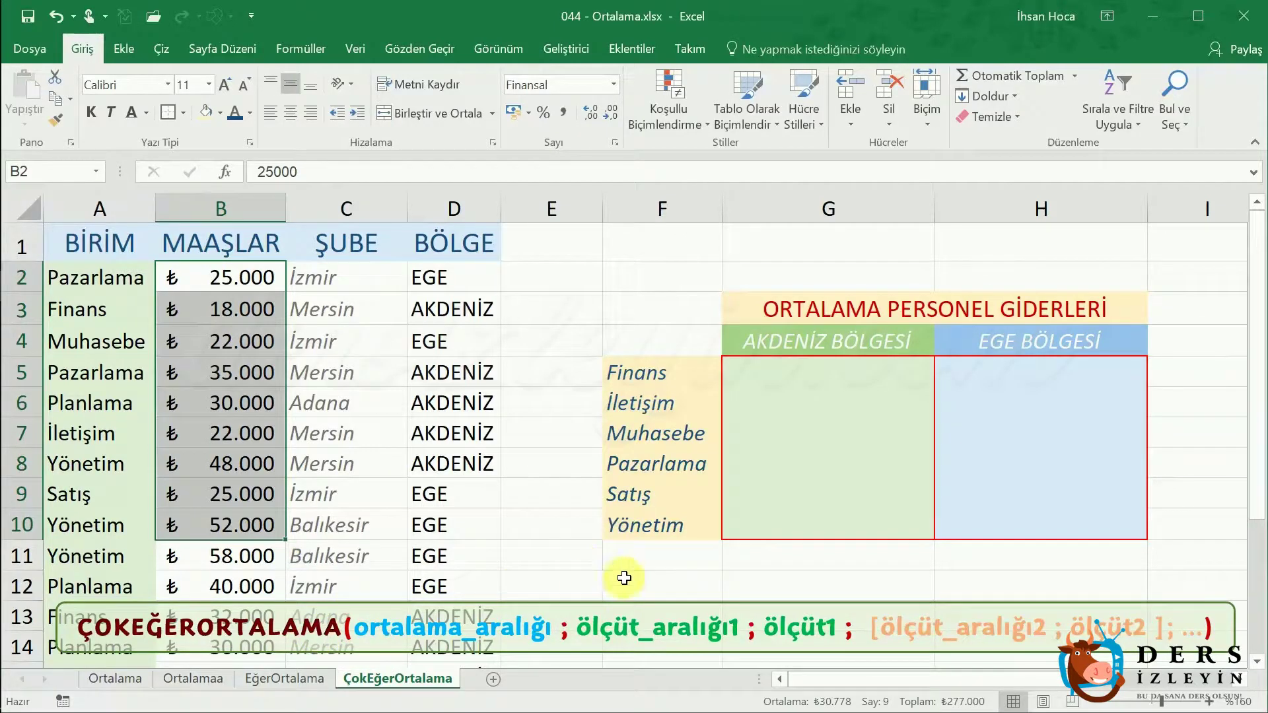
{"action": "left_click_drag", "start_coordinate": [552, 628], "coordinate": [388, 626]}
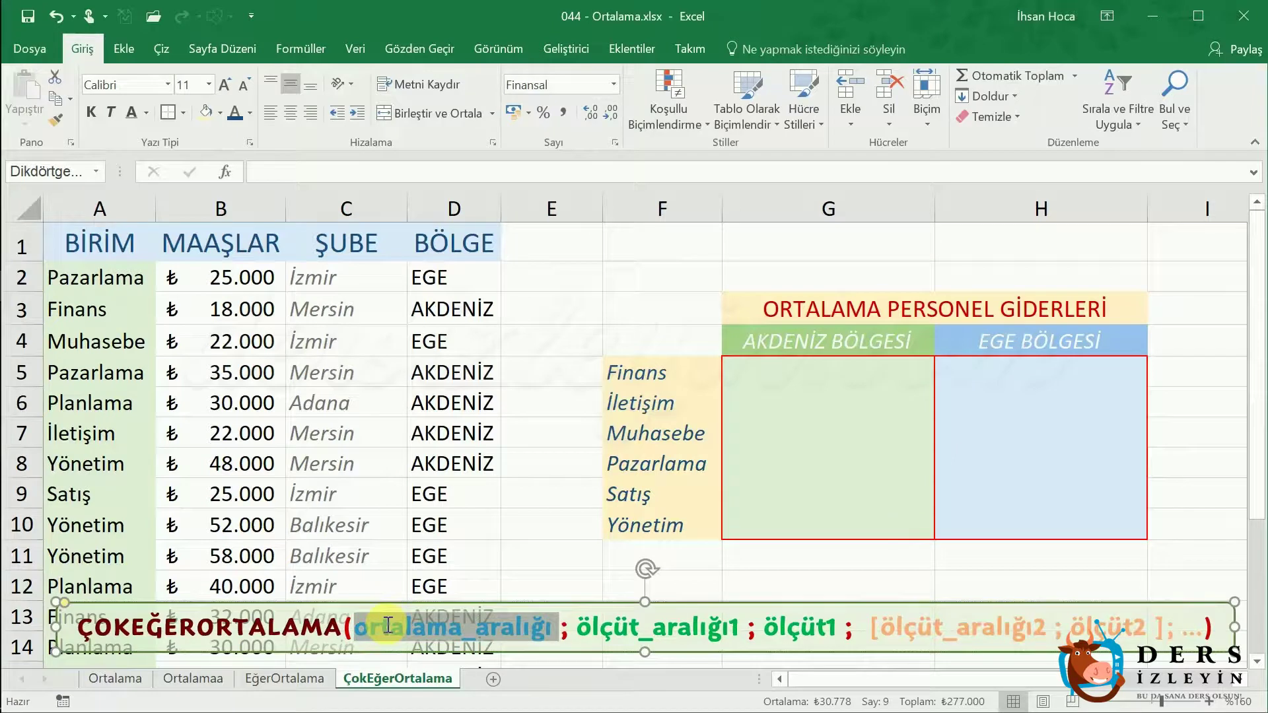
{"action": "left_click_drag", "start_coordinate": [388, 626], "coordinate": [368, 626]}
{"action": "left_click_drag", "start_coordinate": [250, 279], "coordinate": [256, 547]}
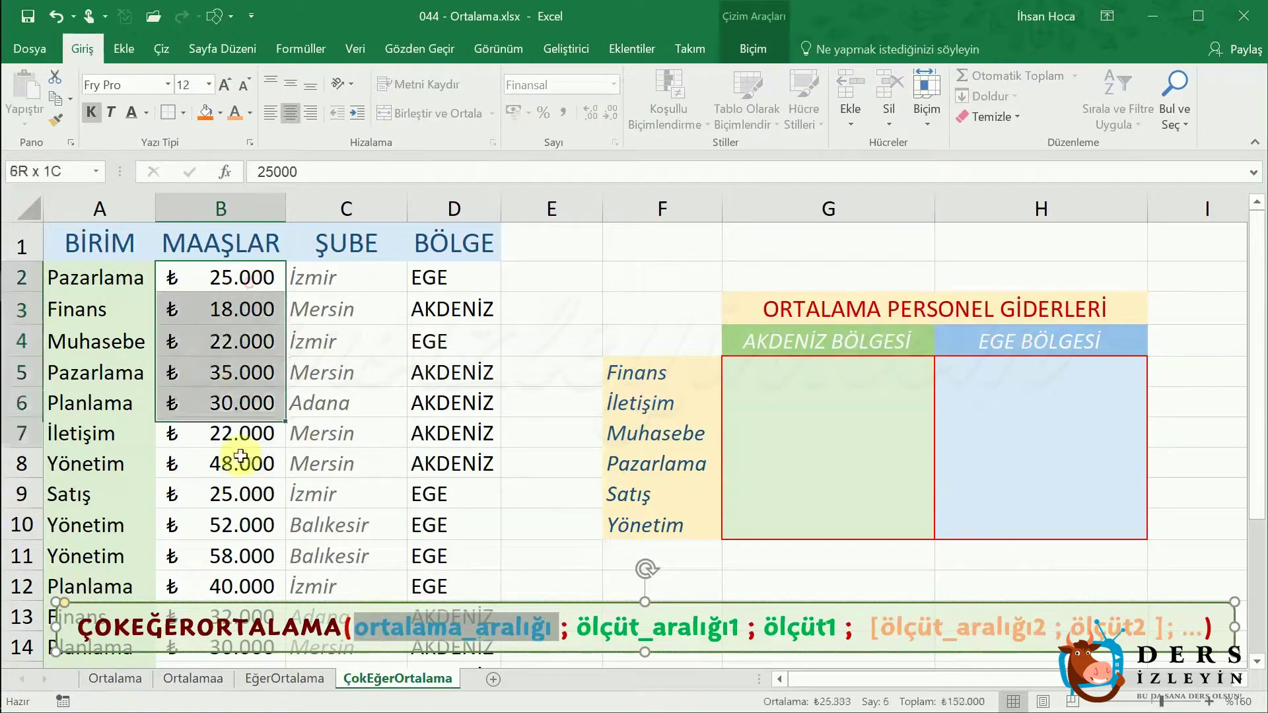
{"action": "mouse_move", "coordinate": [577, 625]}
{"action": "left_mouse_down"}
{"action": "mouse_move", "coordinate": [863, 635]}
{"action": "mouse_move", "coordinate": [737, 628]}
{"action": "left_mouse_up"}
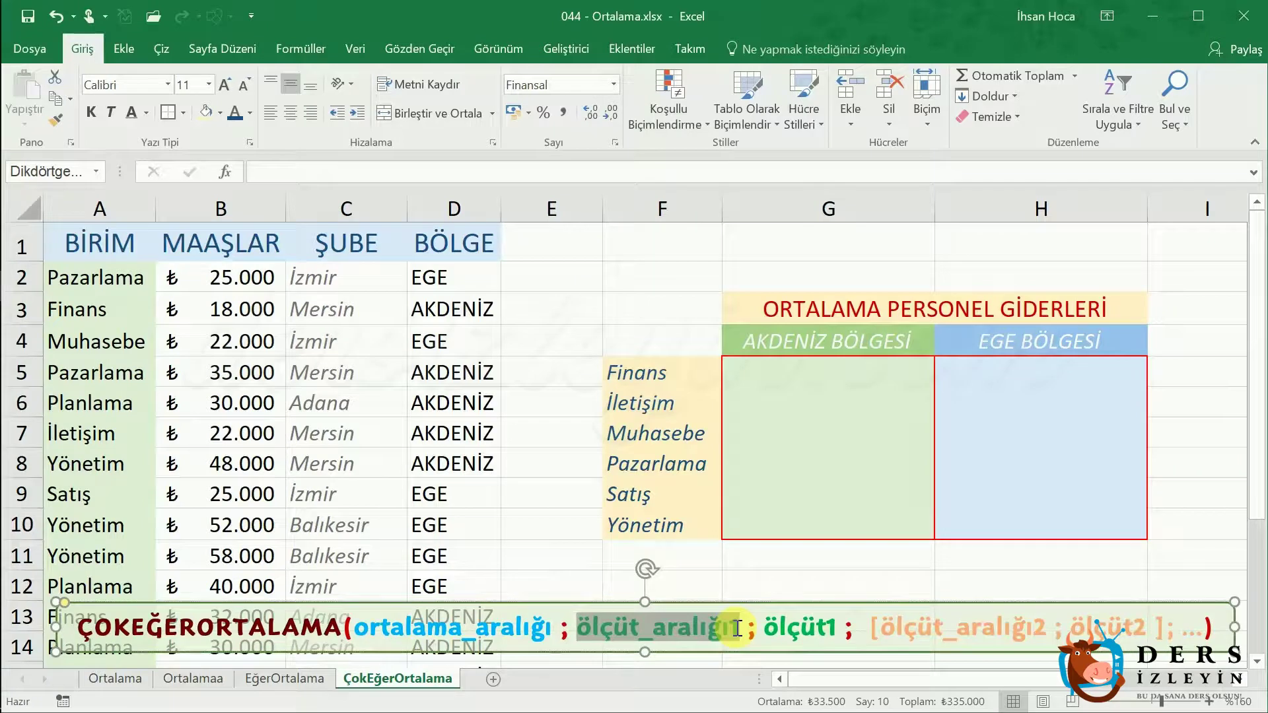
{"action": "left_click_drag", "start_coordinate": [763, 627], "coordinate": [843, 632]}
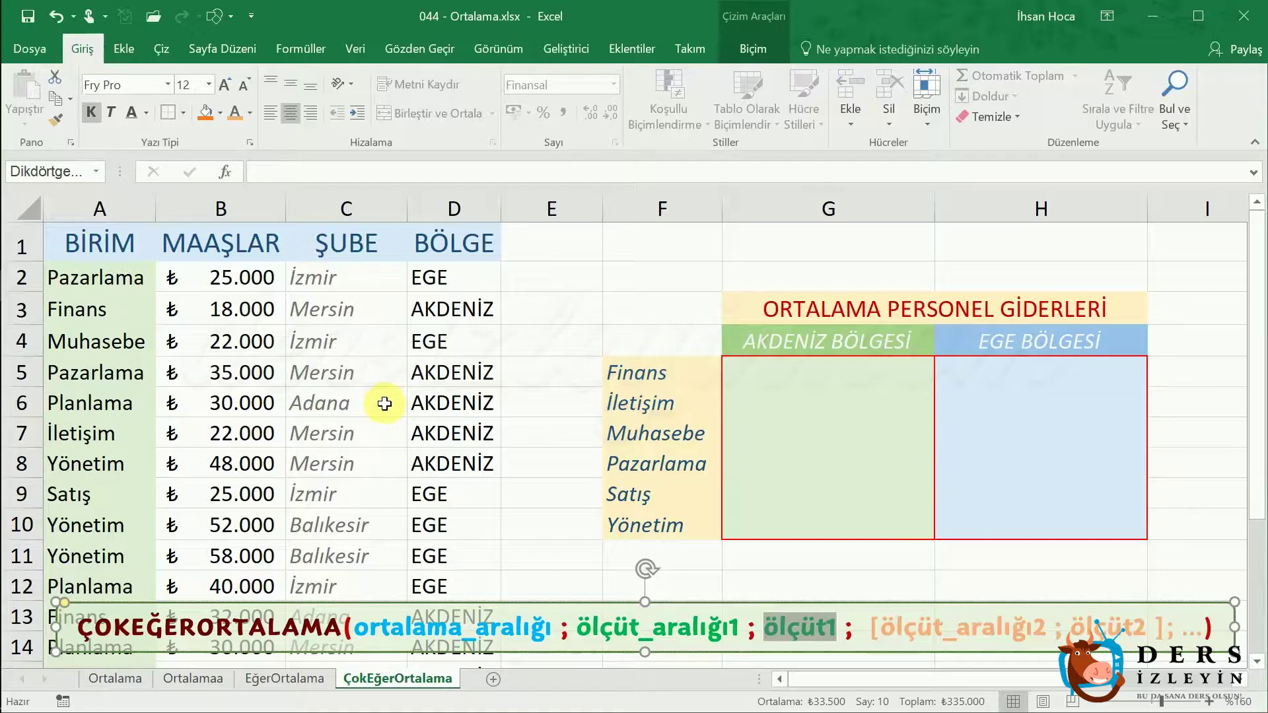
Point out the departments Finans to Yönetim and both region headings, then begin G5's formula.
{"action": "left_click", "coordinate": [831, 373]}
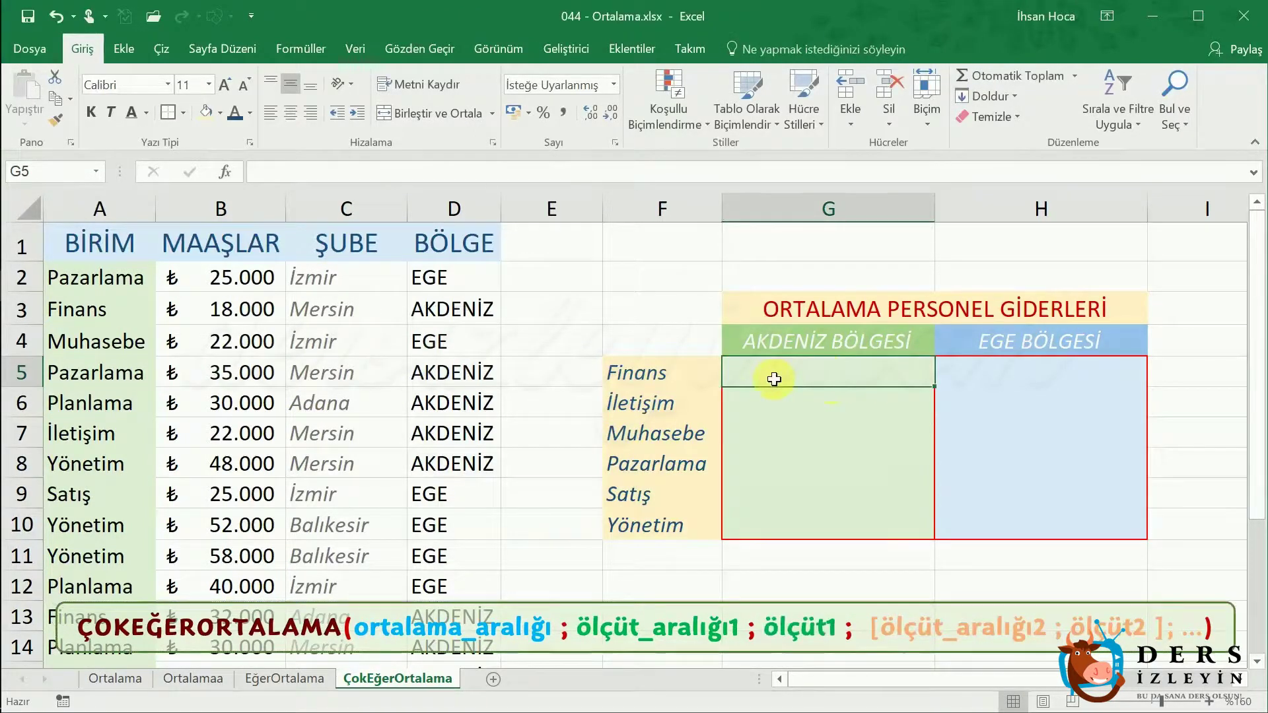
{"action": "left_click", "coordinate": [664, 374]}
{"action": "left_click_drag", "start_coordinate": [668, 404], "coordinate": [660, 525]}
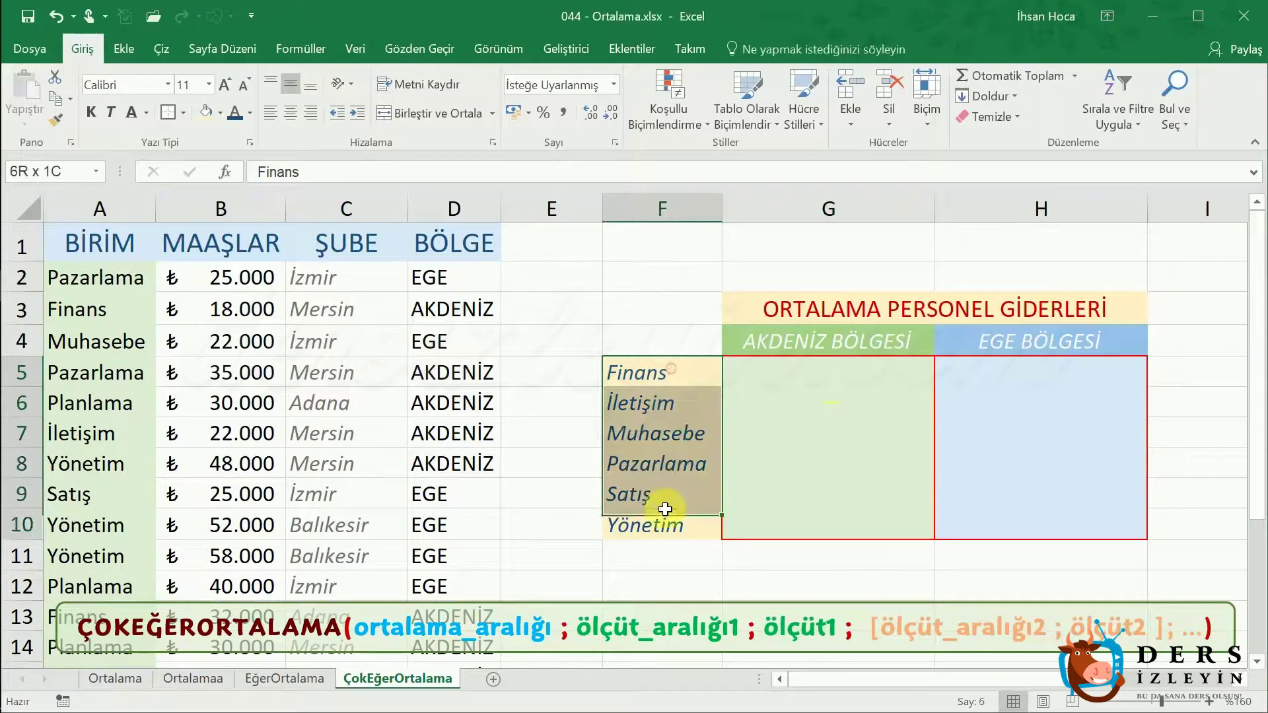
{"action": "left_click", "coordinate": [818, 341]}
{"action": "left_click", "coordinate": [957, 340]}
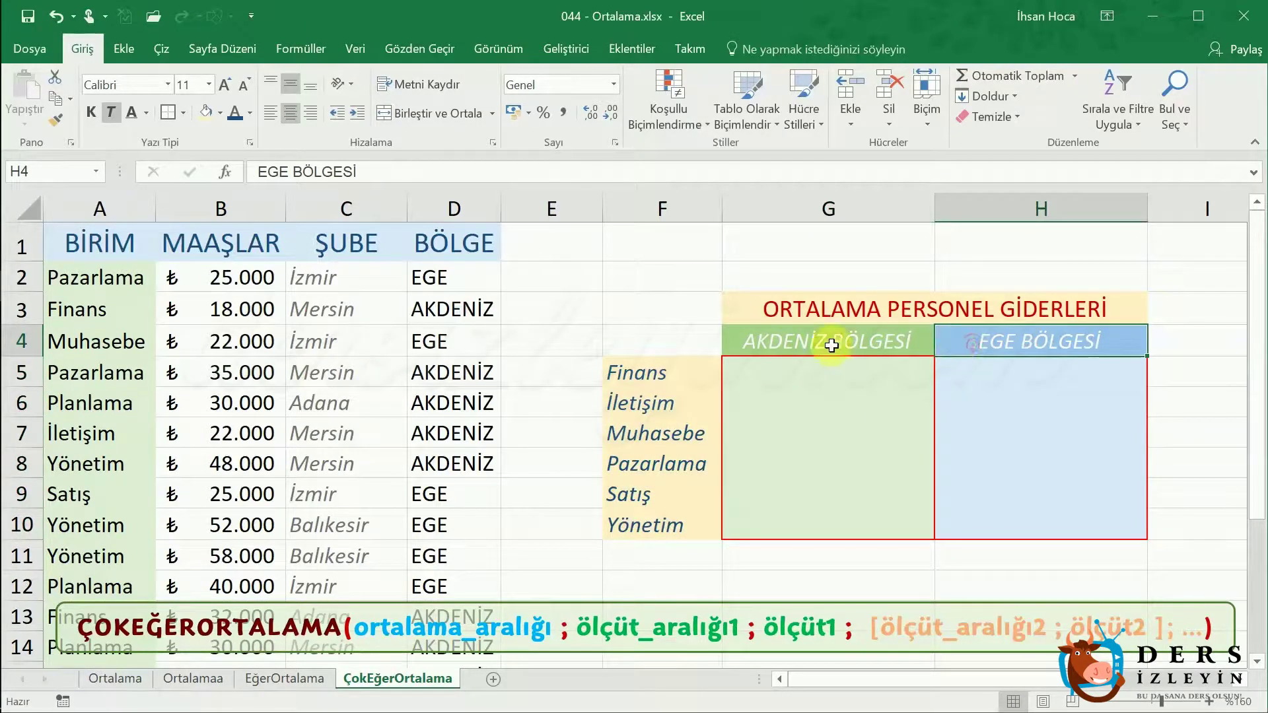
{"action": "left_click", "coordinate": [670, 376]}
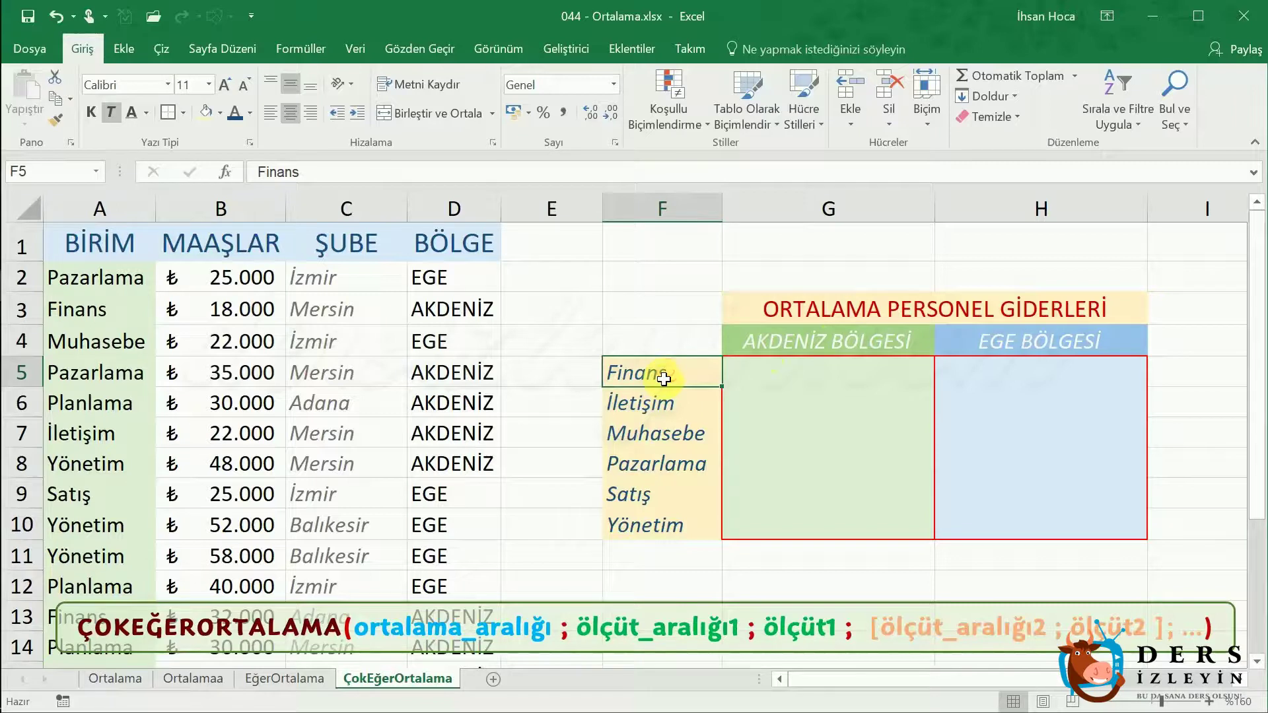
{"action": "left_click_drag", "start_coordinate": [664, 378], "coordinate": [661, 525]}
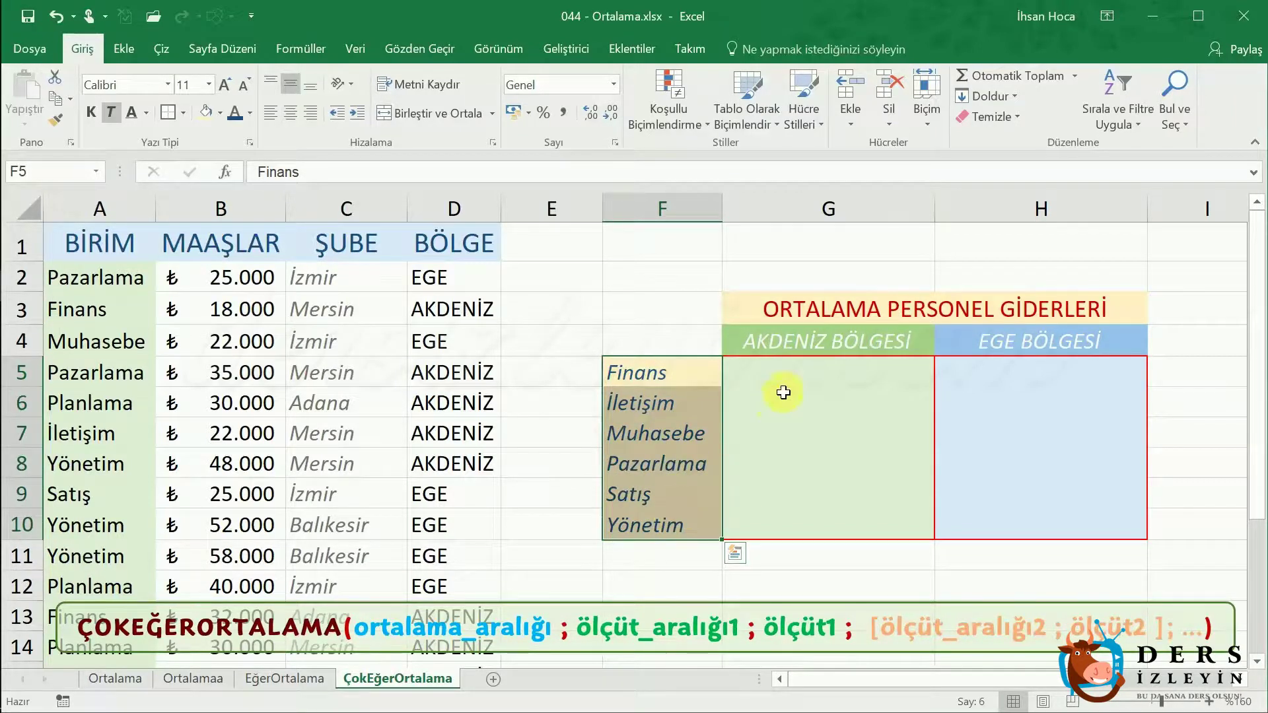
{"action": "left_click", "coordinate": [803, 367]}
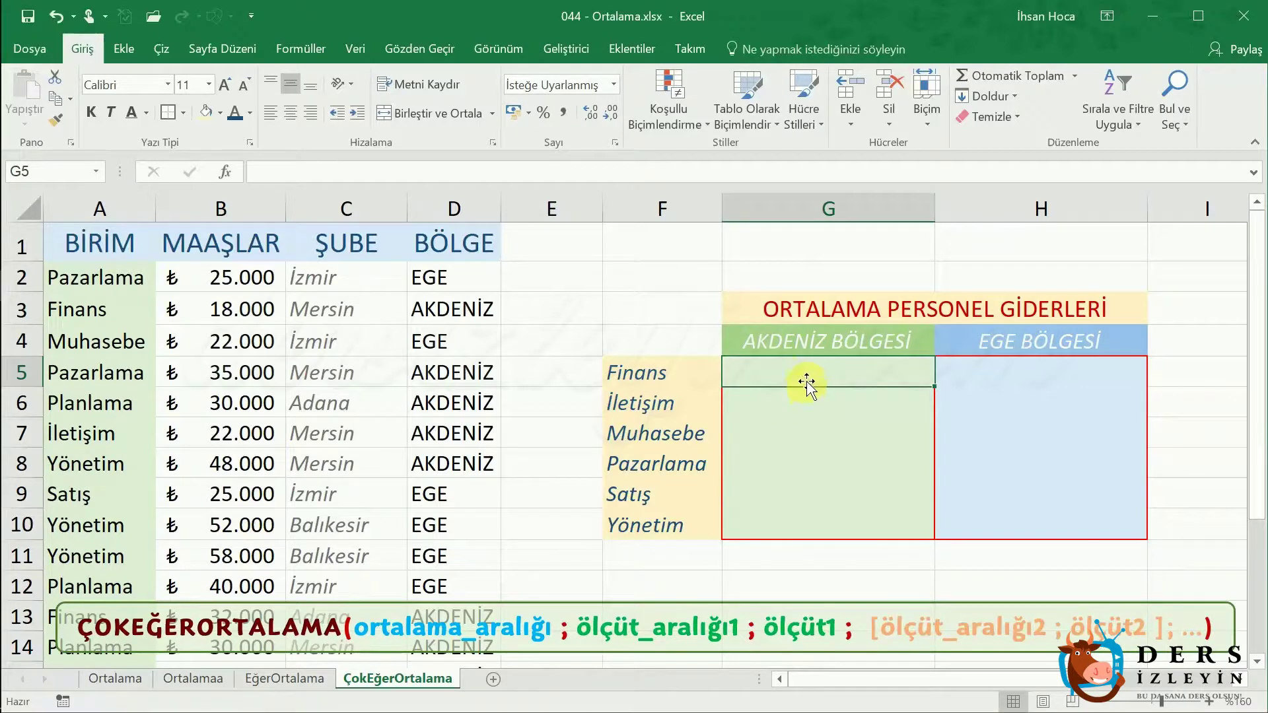
{"action": "left_click", "coordinate": [496, 173]}
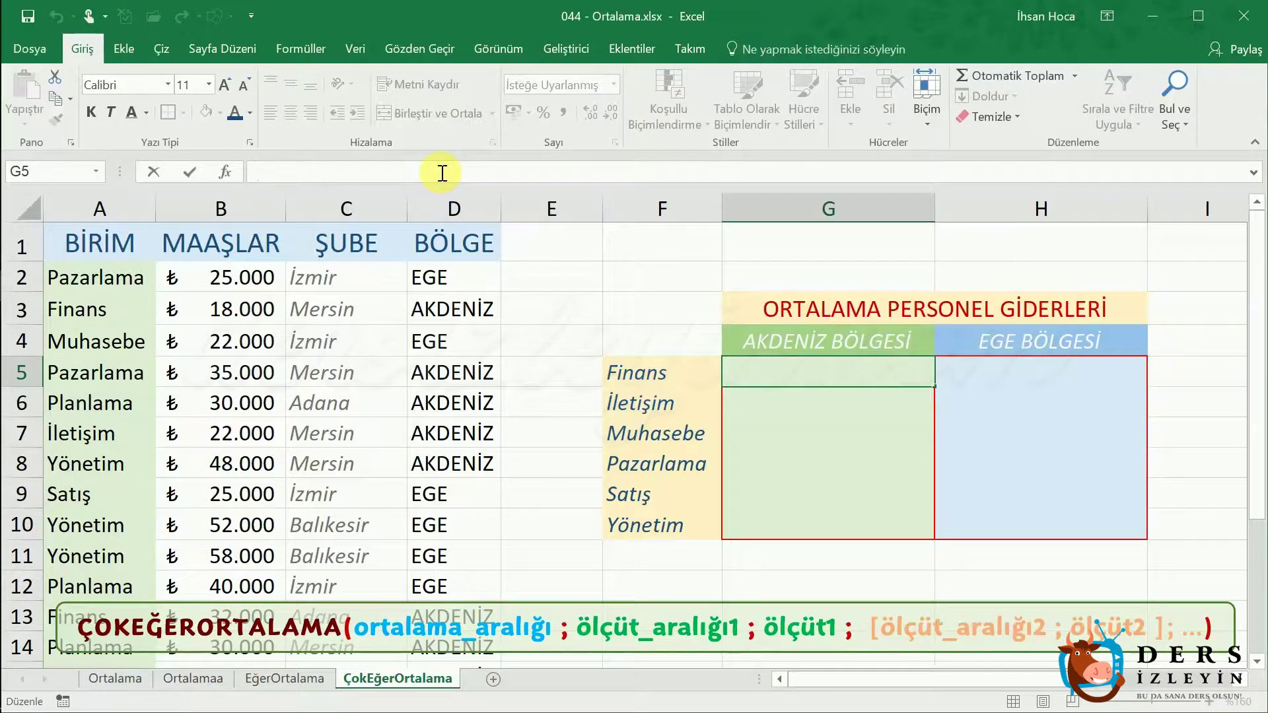
Start =ÇOKEĞERORTALAMA in G5 with B2:B19 as the average range.
{"action": "type", "text": "=ÇOK"}
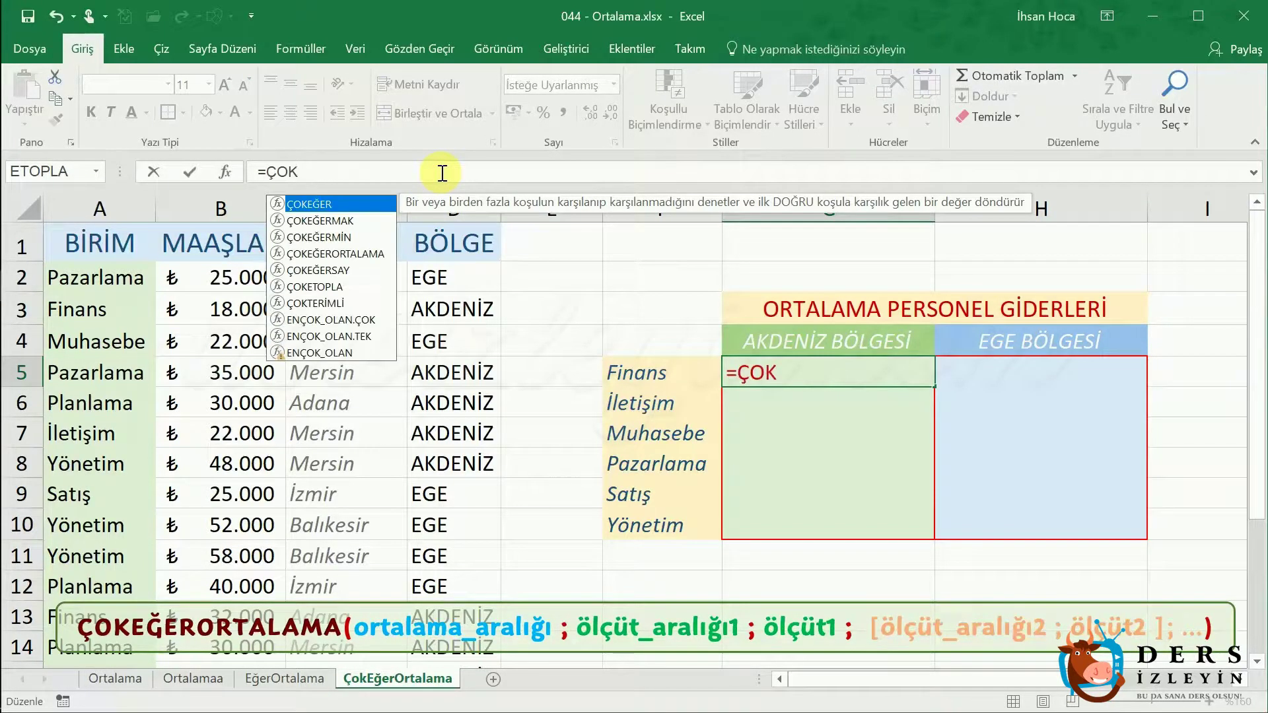
{"action": "double_click", "coordinate": [370, 249]}
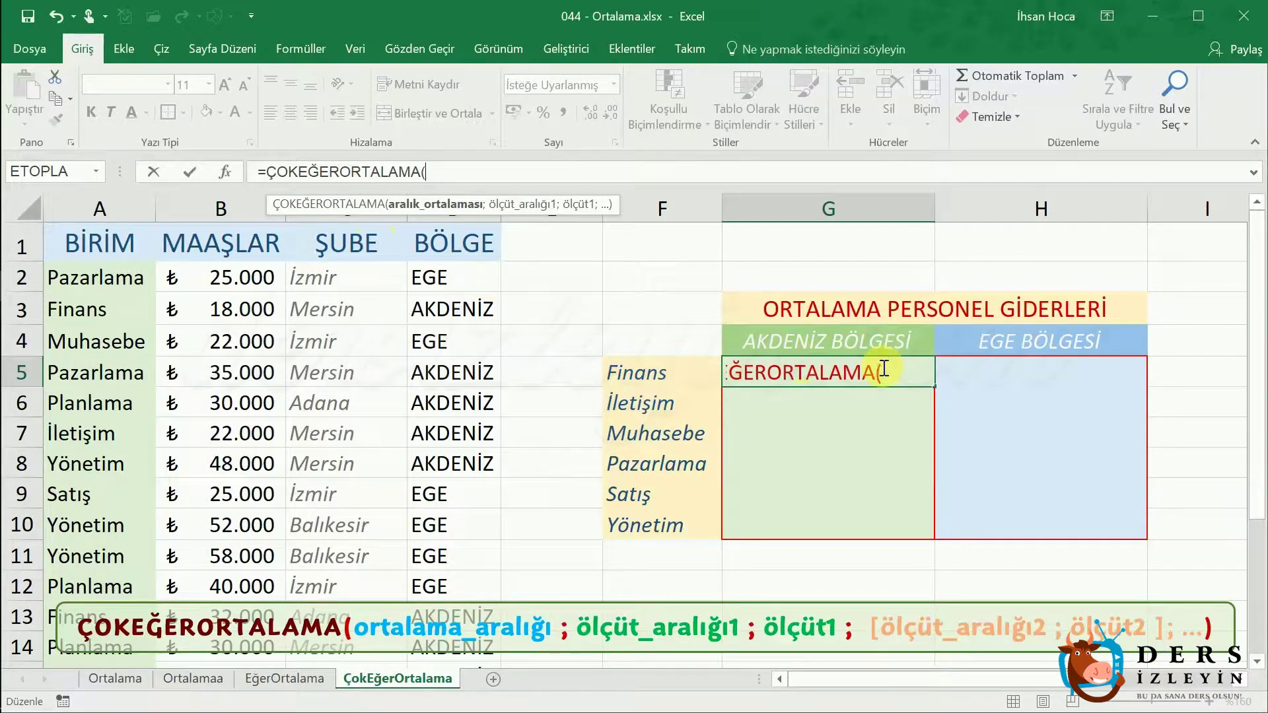
{"action": "left_click", "coordinate": [257, 278]}
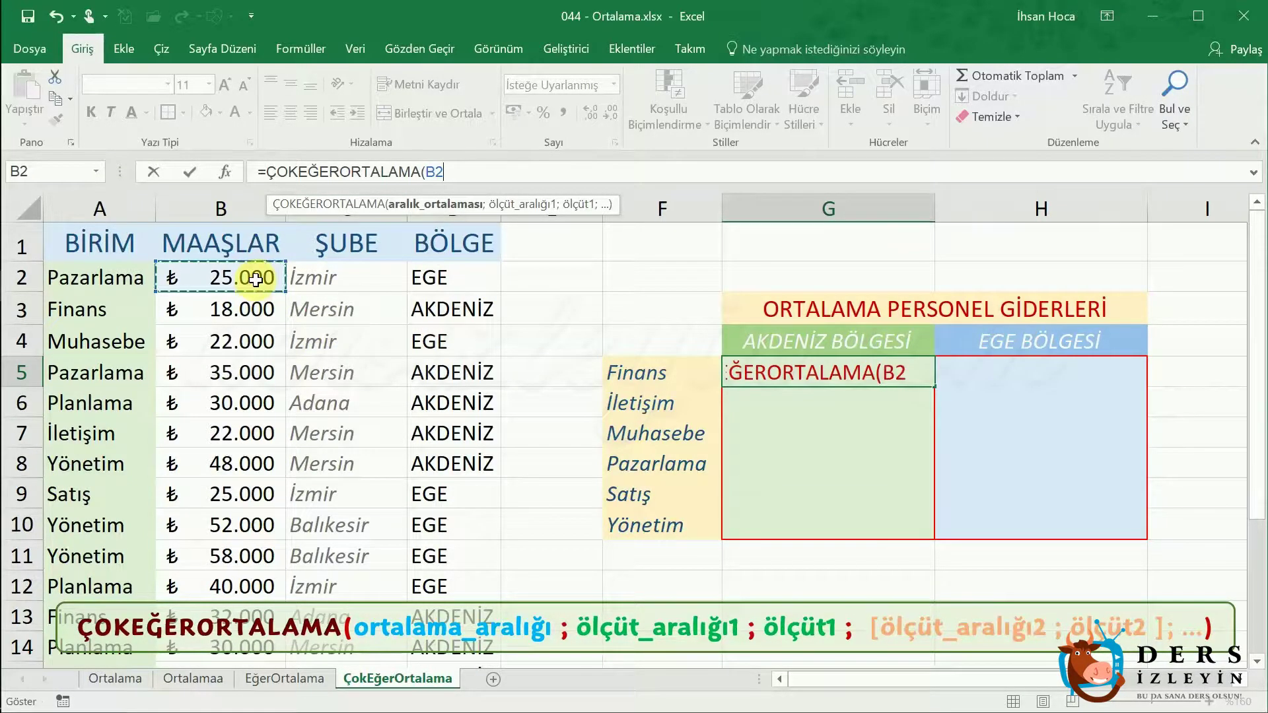
{"action": "left_click_drag", "start_coordinate": [256, 278], "coordinate": [264, 678]}
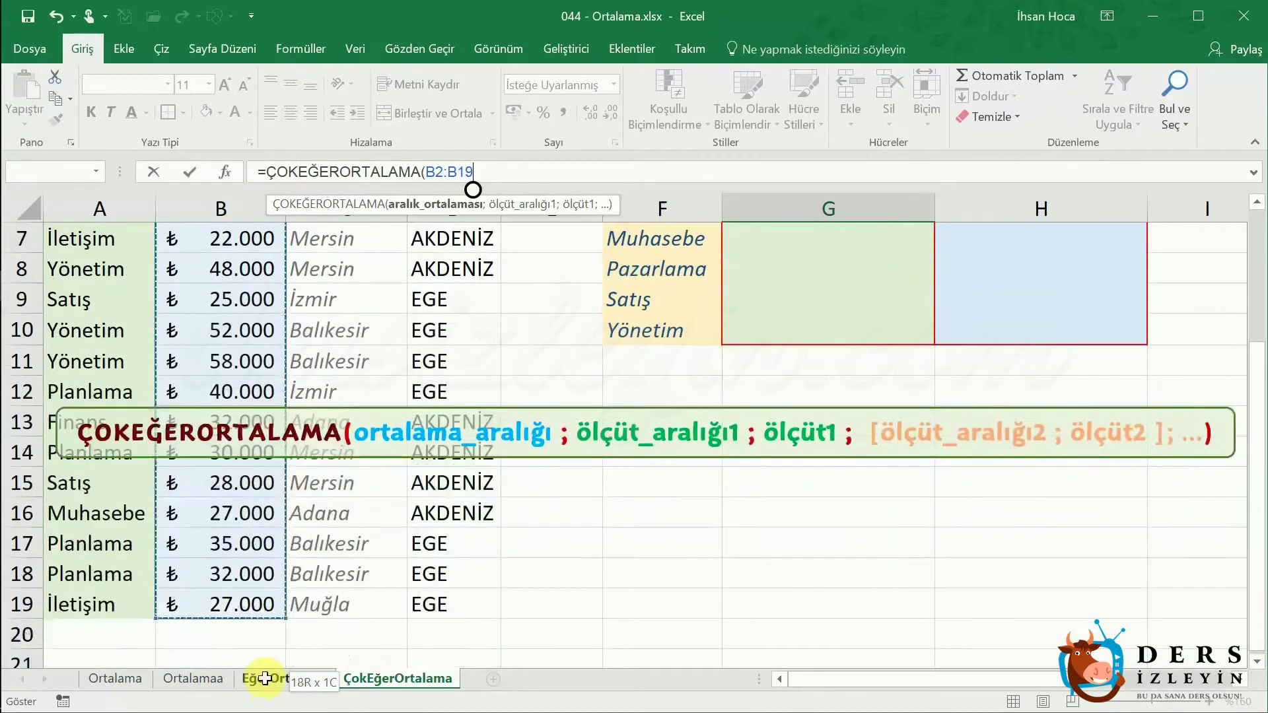
{"action": "left_click_drag", "start_coordinate": [264, 678], "coordinate": [261, 589]}
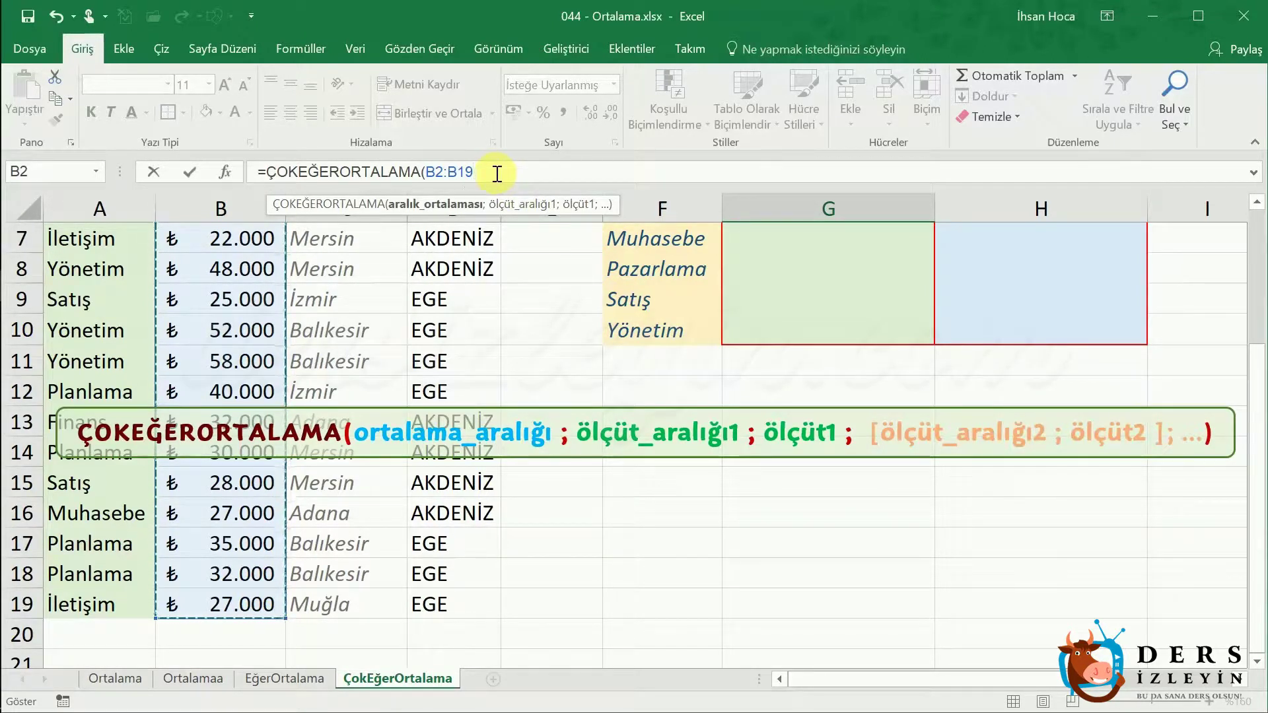
Add D2:D19 as the region criteria range and commit the unfinished formula.
{"action": "type", "text": ";"}
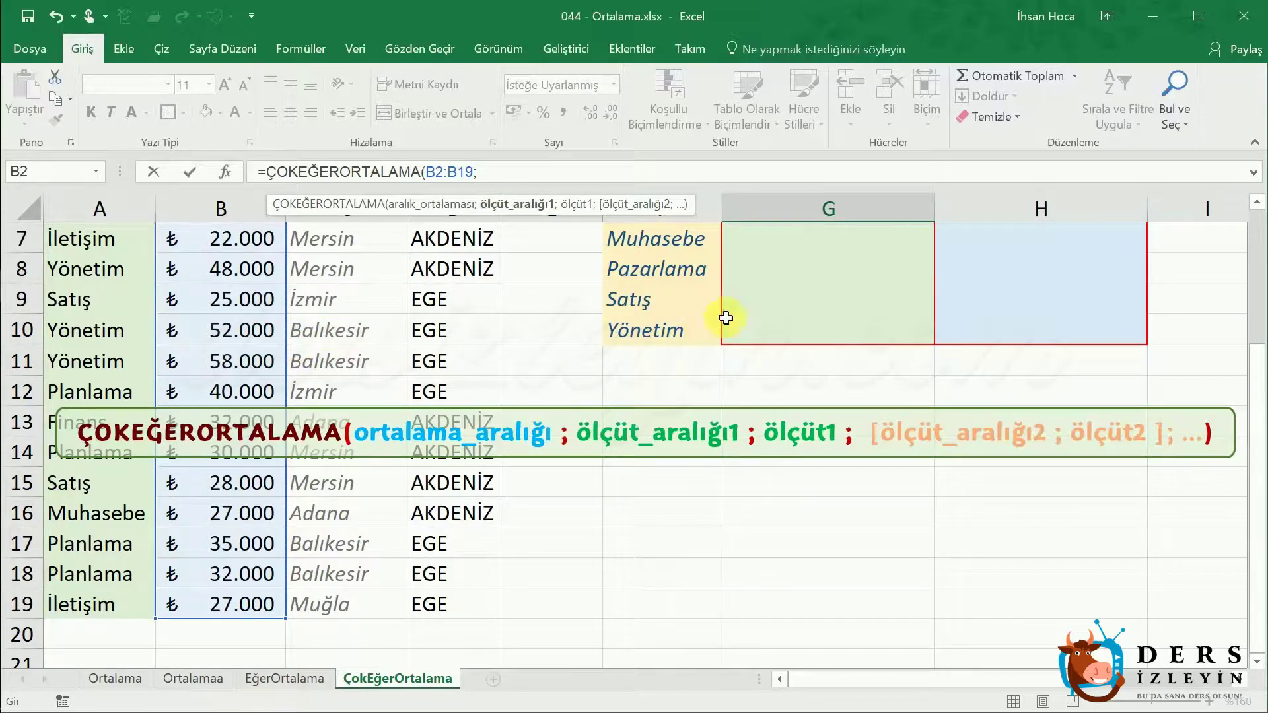
{"action": "left_click_drag", "start_coordinate": [1258, 373], "coordinate": [1263, 261]}
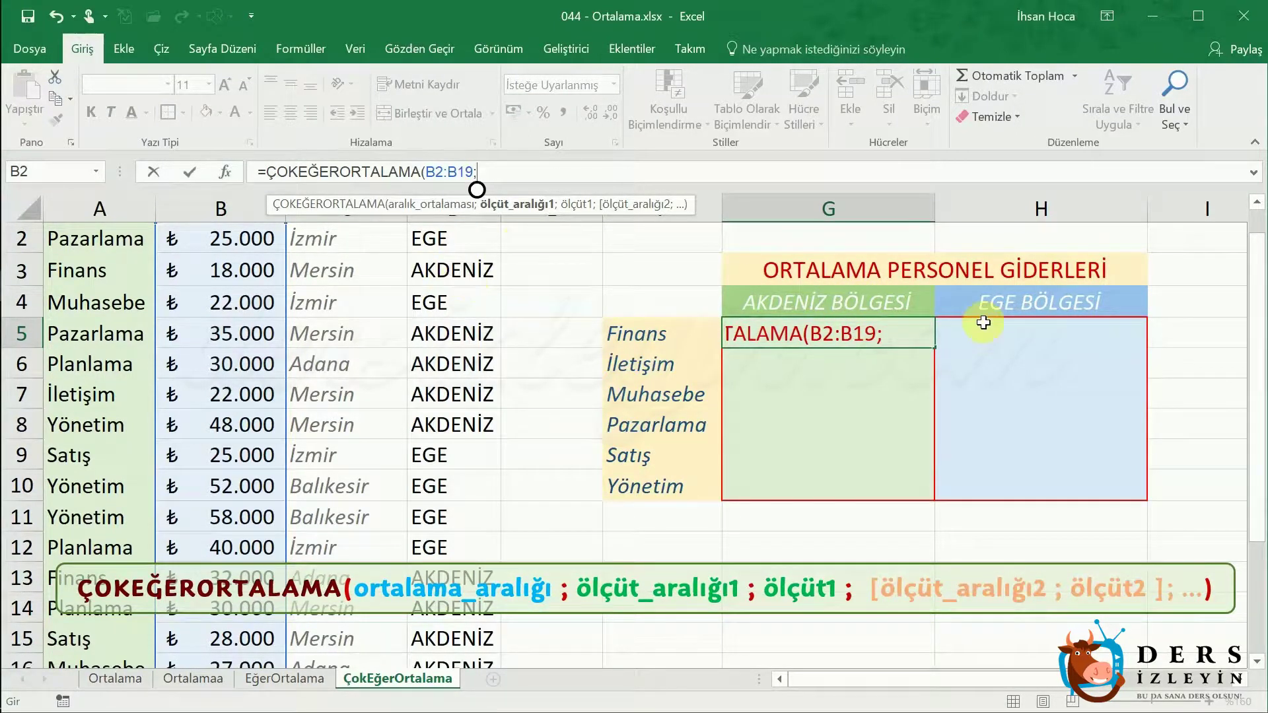
{"action": "left_click_drag", "start_coordinate": [1258, 345], "coordinate": [1258, 330]}
{"action": "mouse_move", "coordinate": [458, 273]}
{"action": "left_mouse_down"}
{"action": "mouse_move", "coordinate": [440, 635]}
{"action": "mouse_move", "coordinate": [463, 593]}
{"action": "left_mouse_up"}
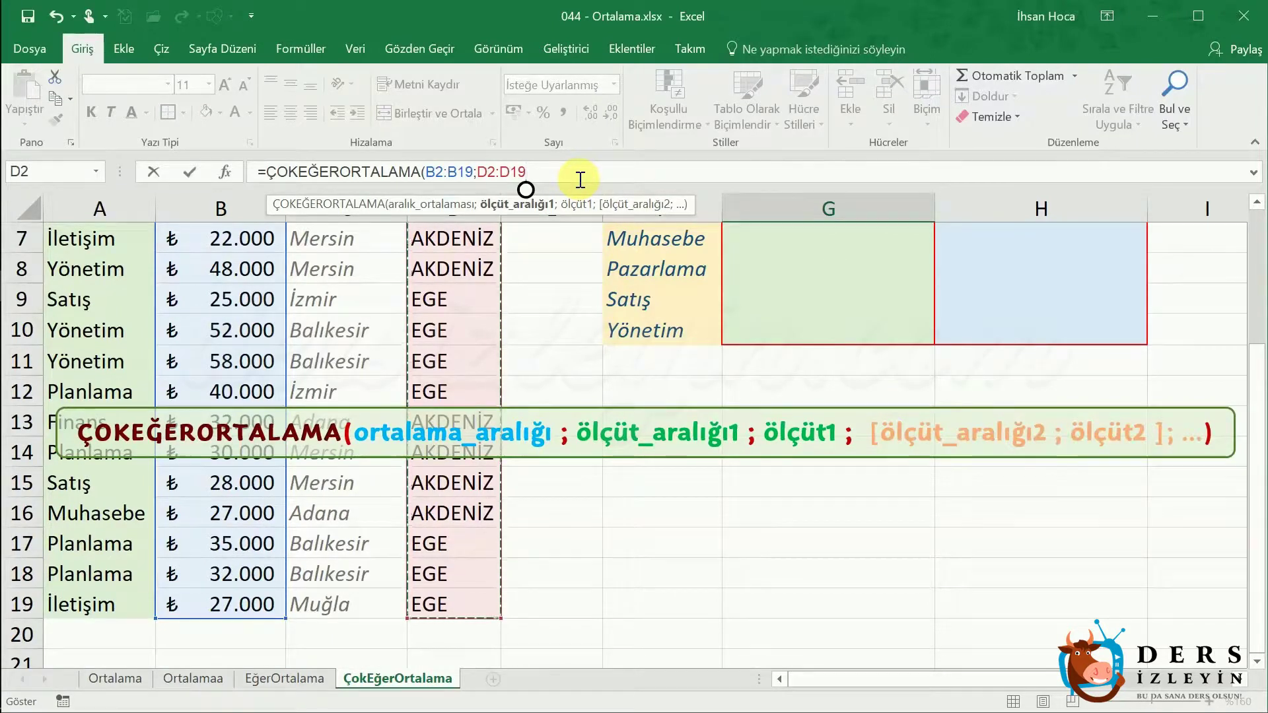
{"action": "type", "text": ";"}
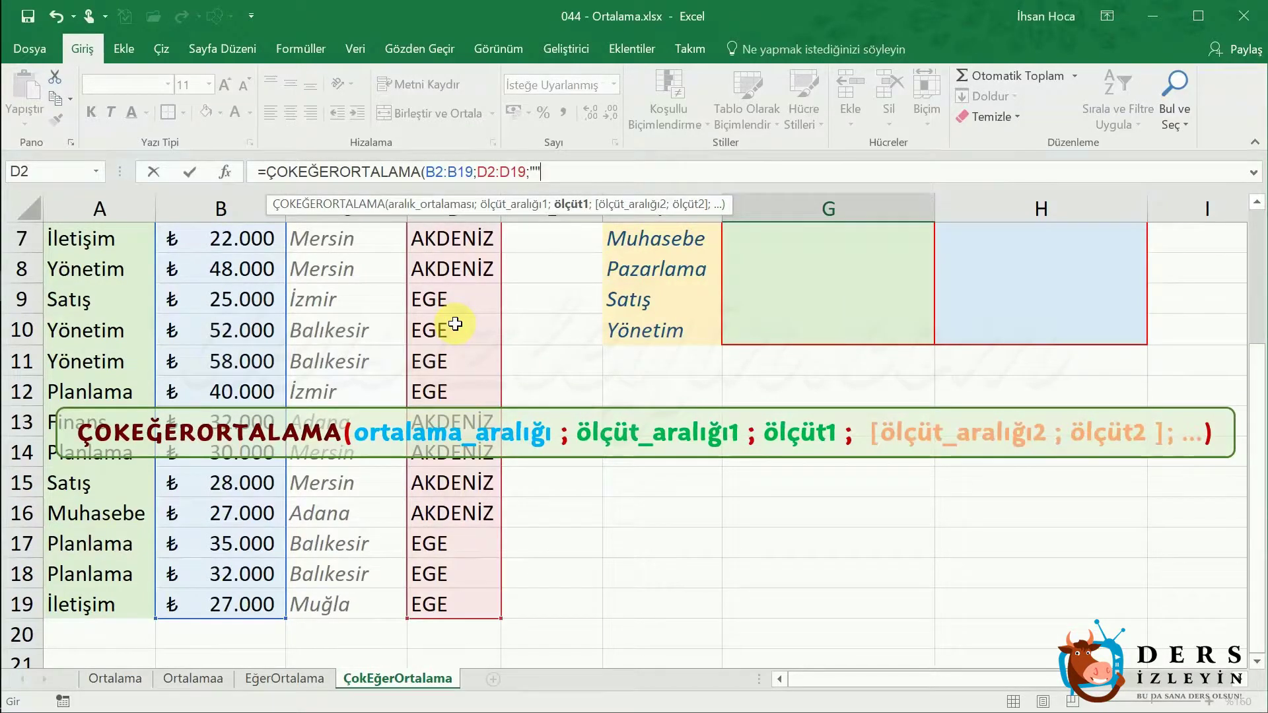
{"action": "key", "text": "shift+Tab"}
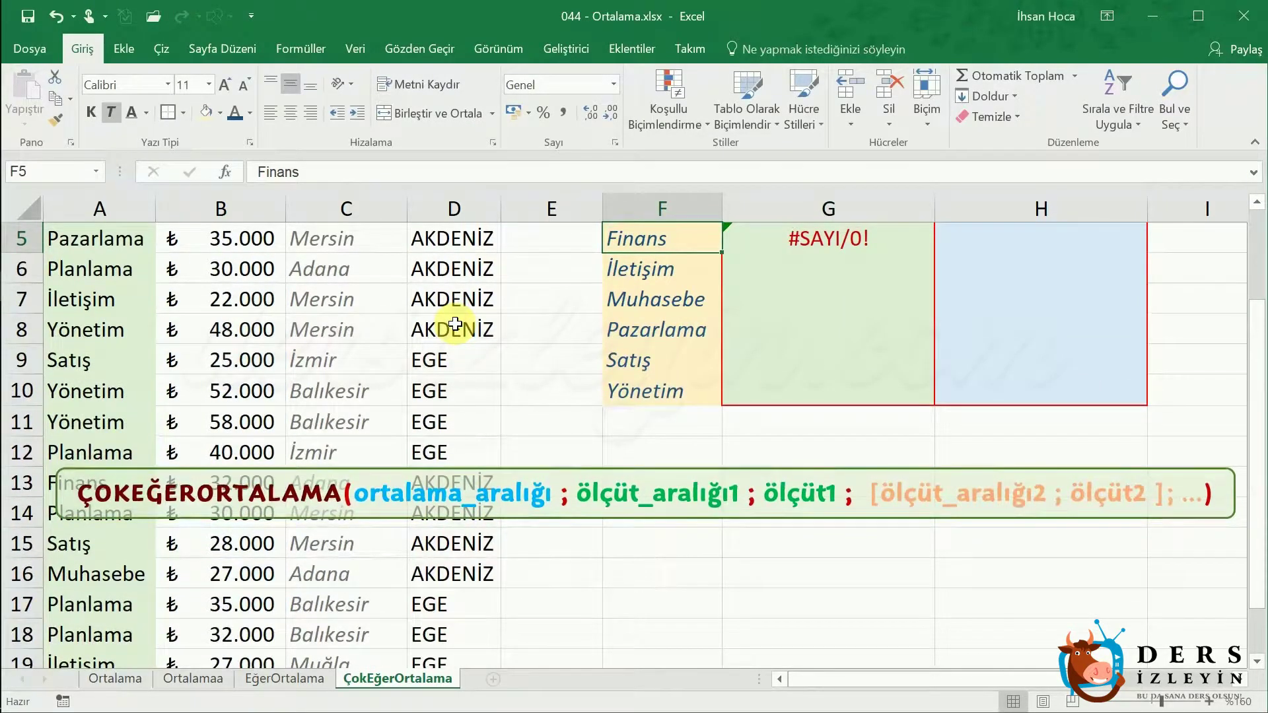
Finish G5 as =ÇOKEĞERORTALAMA(B2:B19;D2:D19;"AKDENİZ";A2:A19;F5), giving 25.000 ₺.
{"action": "scroll", "coordinate": [449, 358], "scroll_direction": "up", "scroll_amount": 2}
{"action": "left_click", "coordinate": [802, 375]}
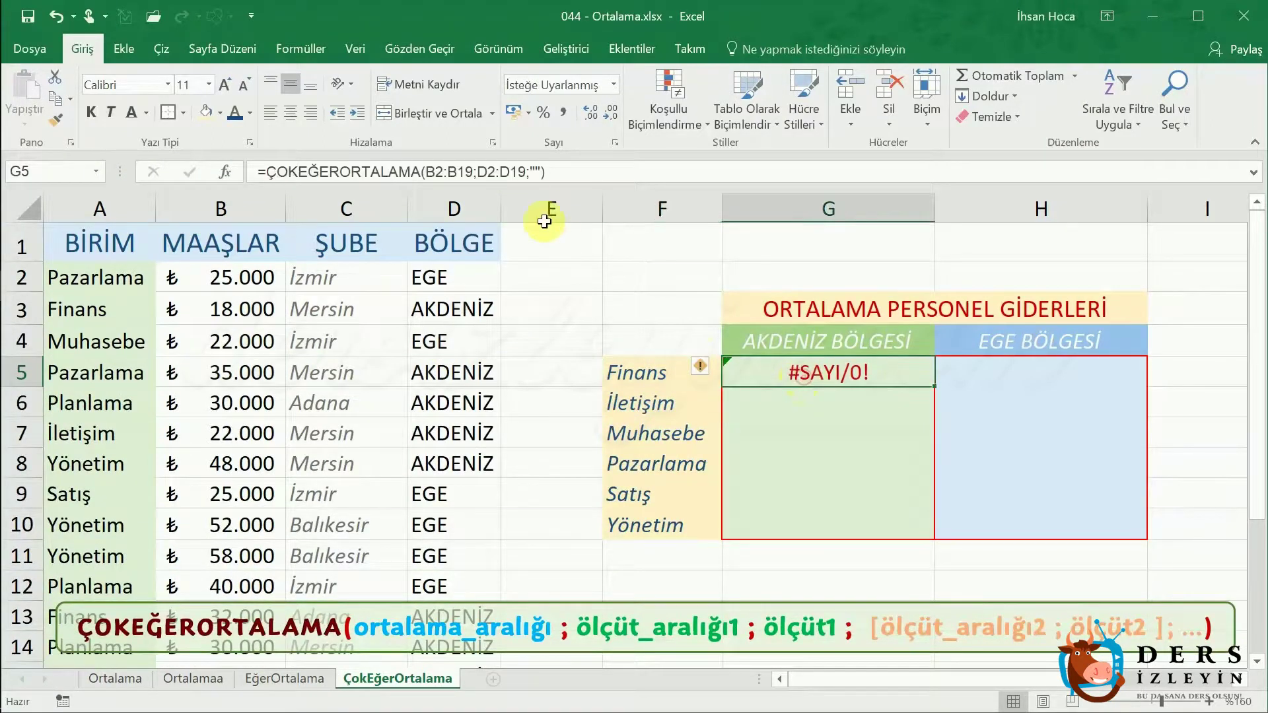
{"action": "left_click", "coordinate": [536, 171]}
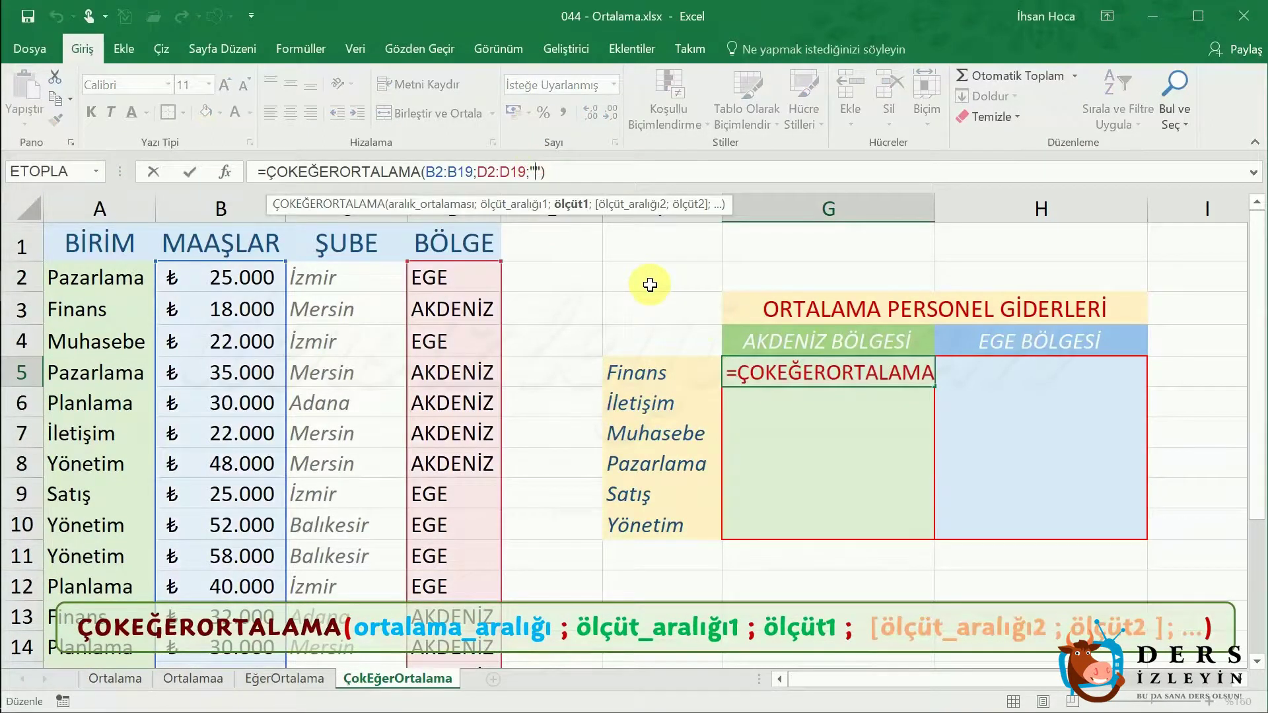
{"action": "type", "text": "AKDENİZ"}
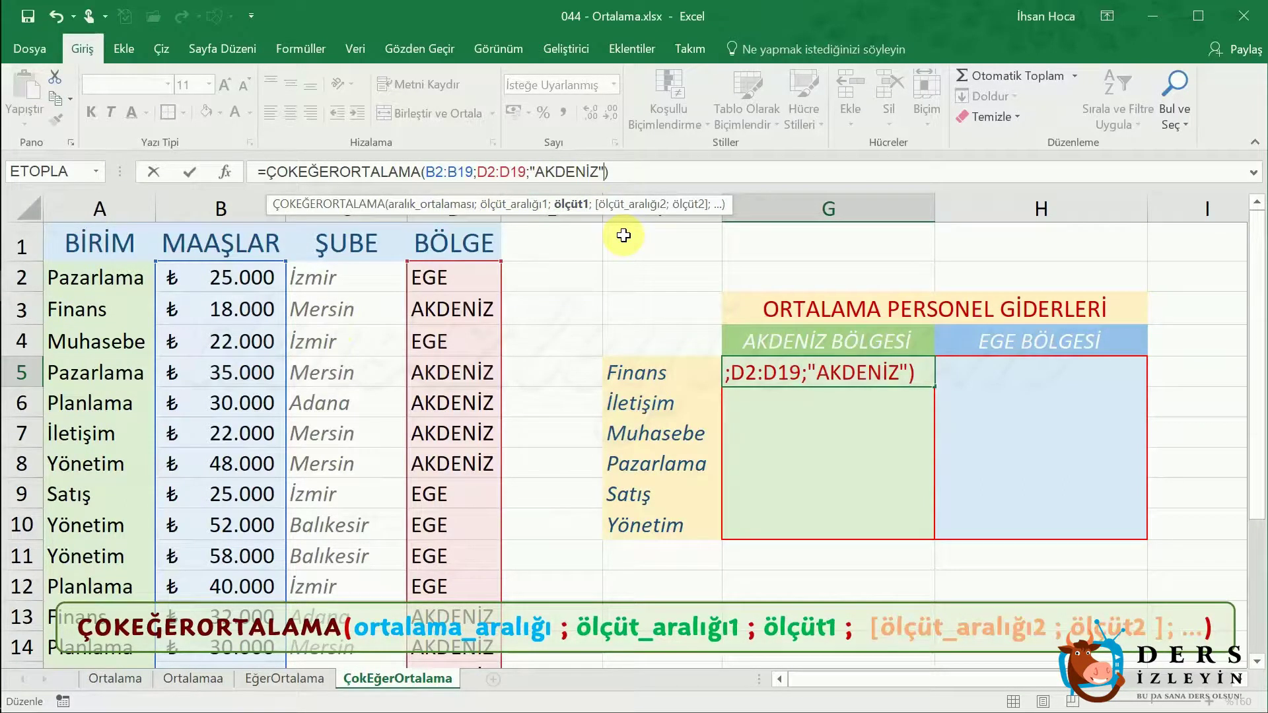
{"action": "type", "text": ";A2"}
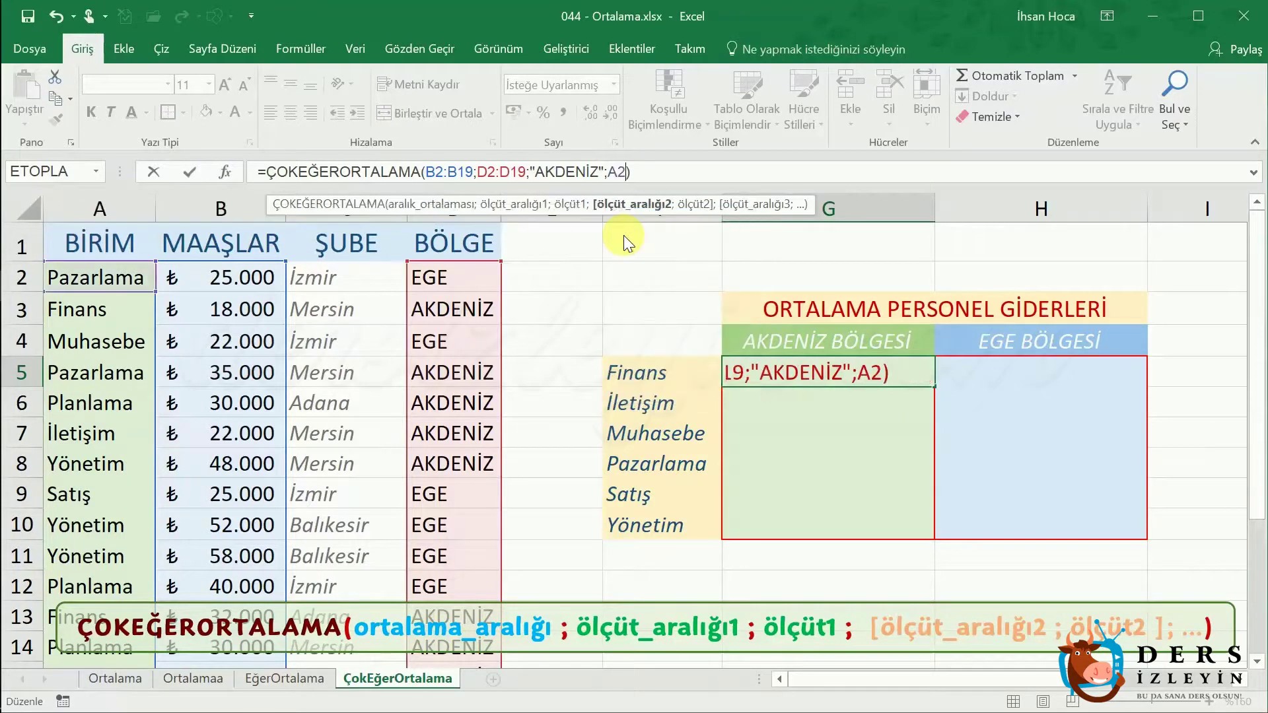
{"action": "type", "text": ":"}
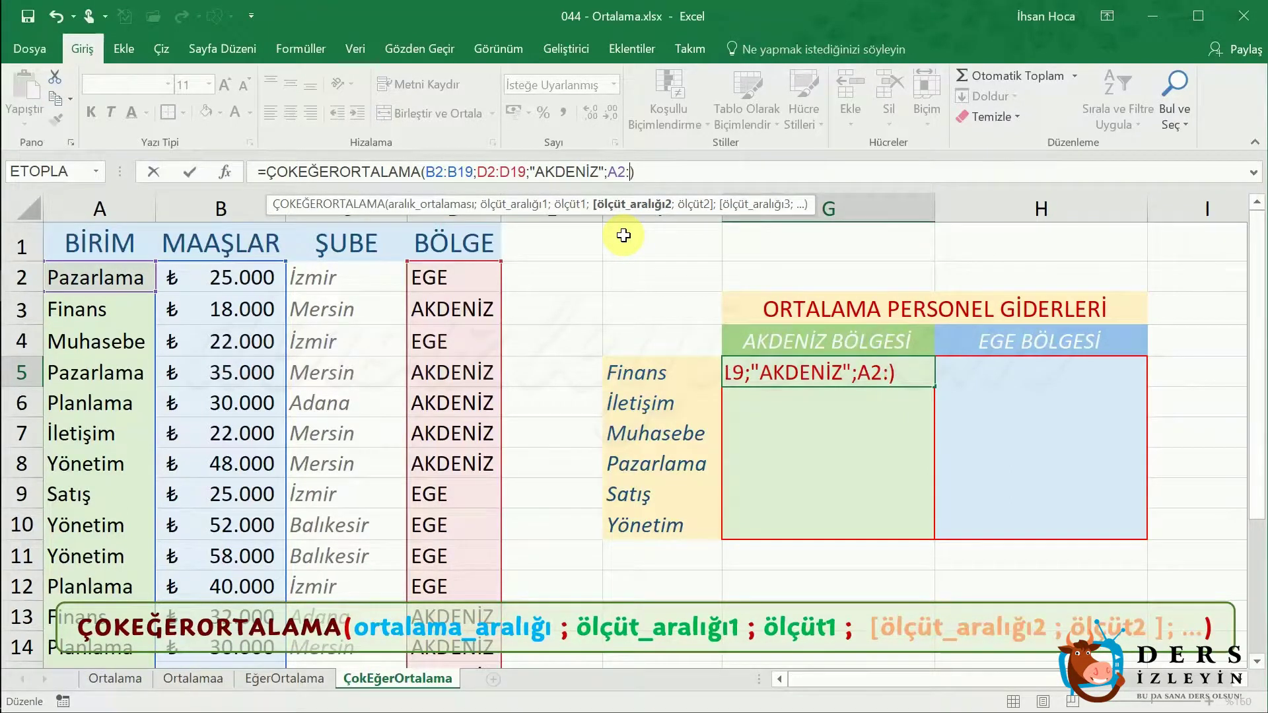
{"action": "type", "text": "A19"}
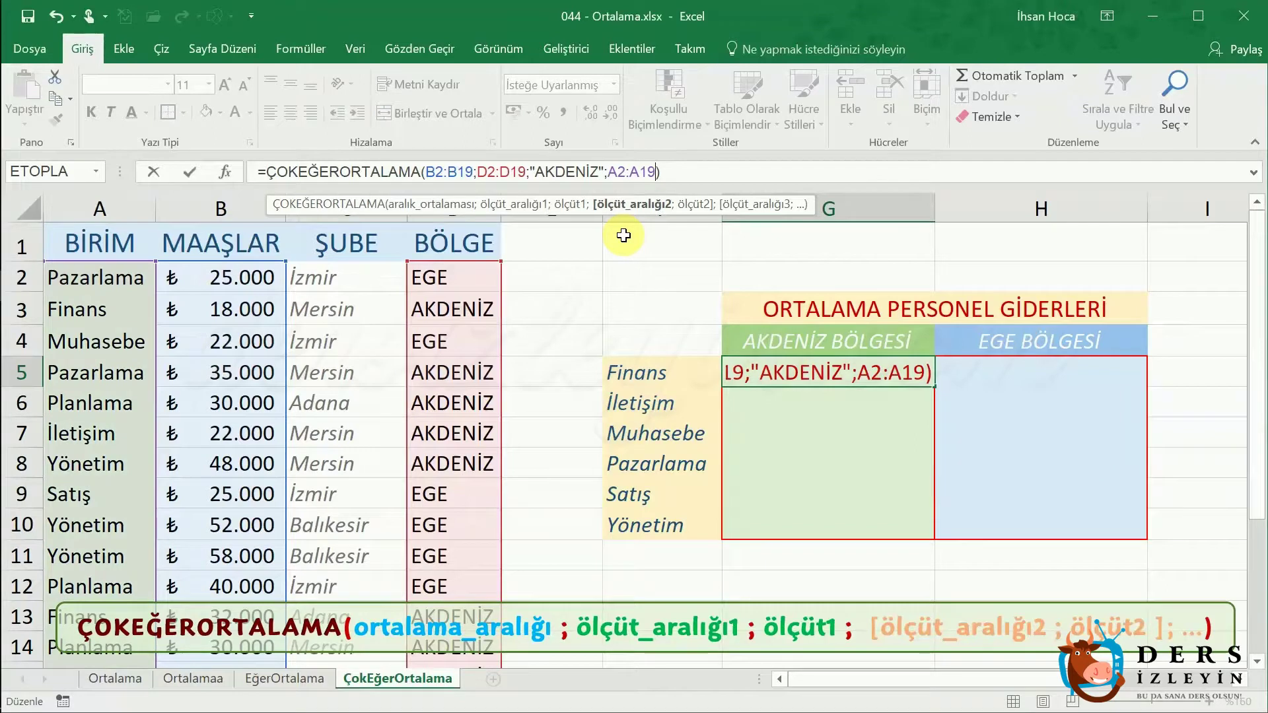
{"action": "type", "text": ";"}
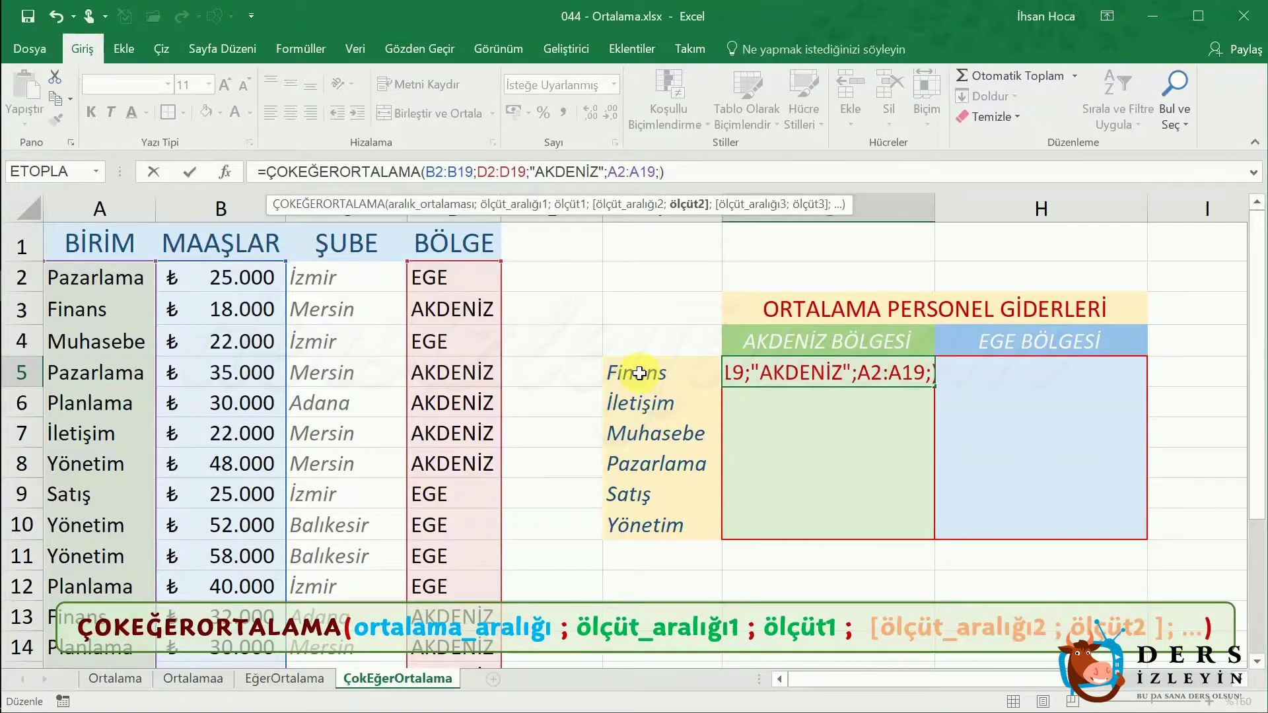
{"action": "left_click", "coordinate": [639, 374]}
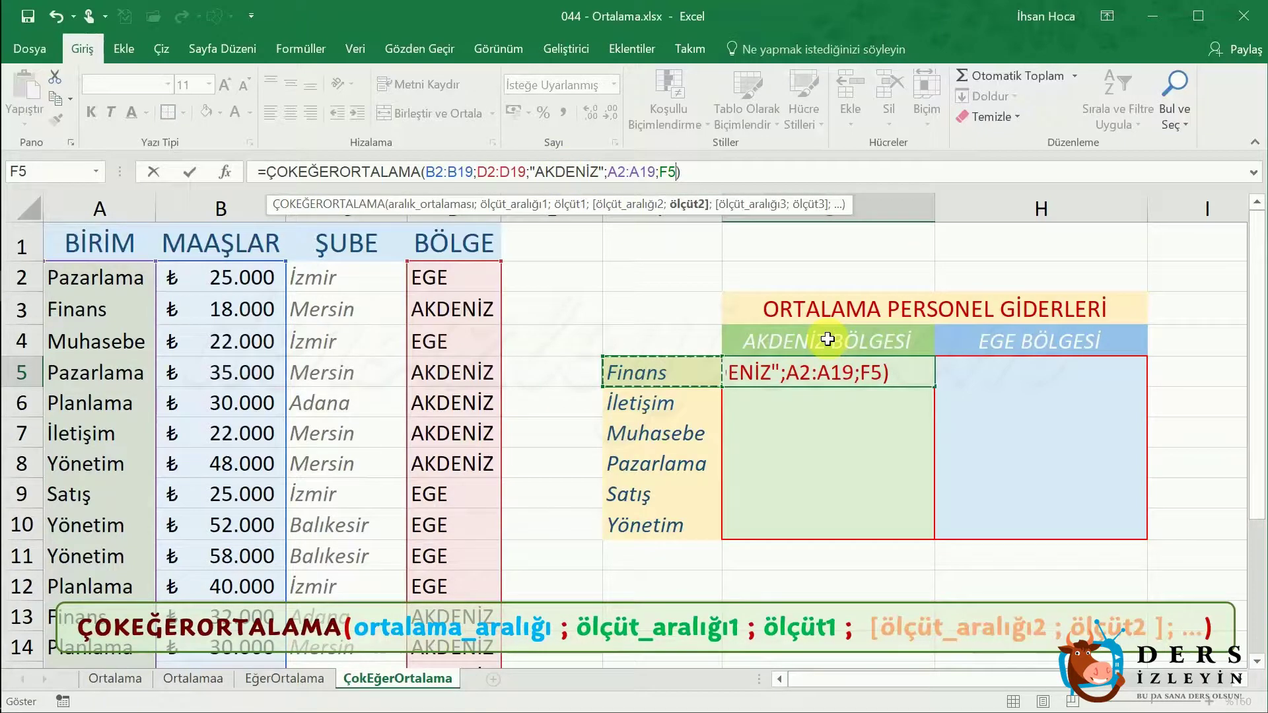
{"action": "key", "text": "Return"}
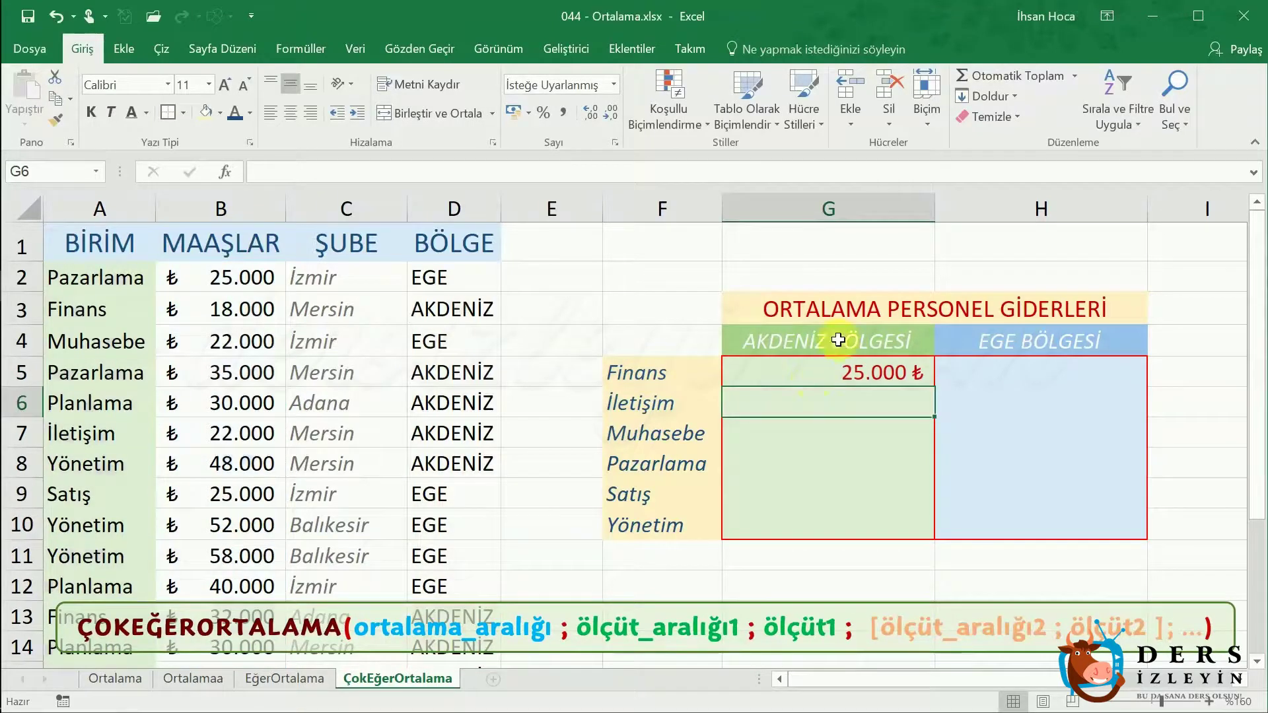
Copy G5's complete formula text from the formula bar.
{"action": "left_click", "coordinate": [859, 376]}
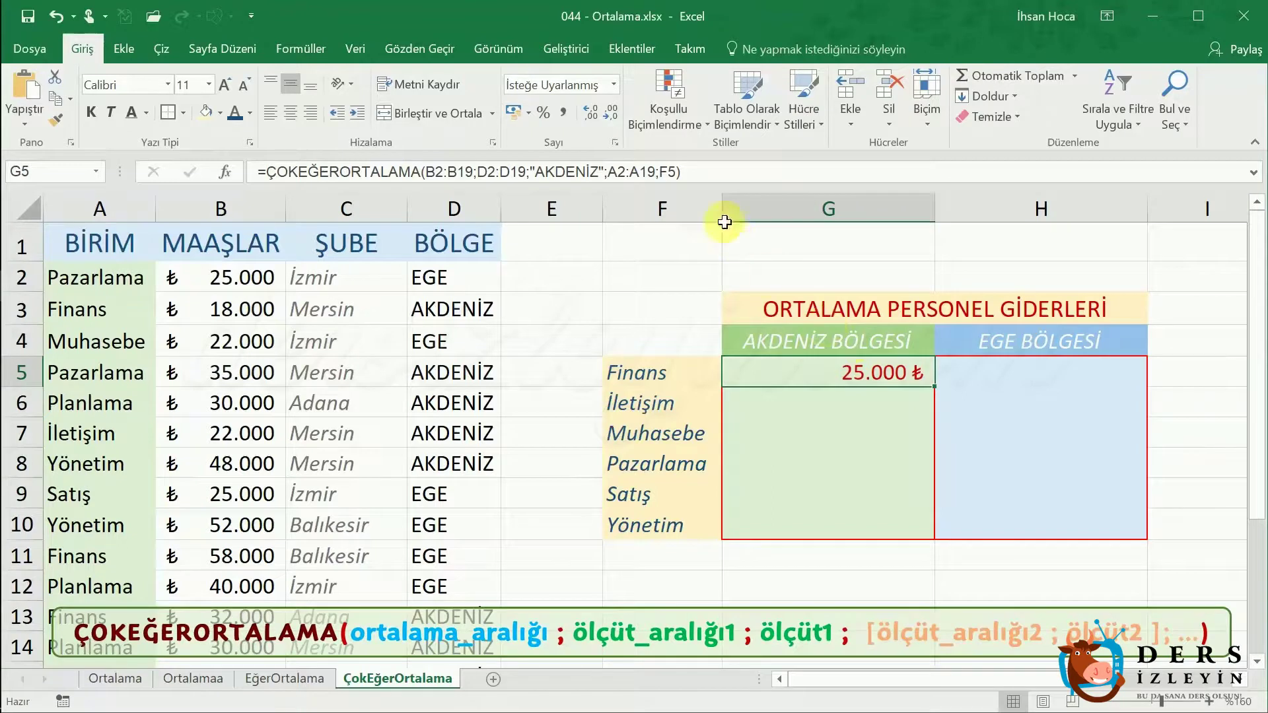
{"action": "left_click", "coordinate": [704, 170]}
{"action": "left_click_drag", "start_coordinate": [546, 162], "coordinate": [264, 170]}
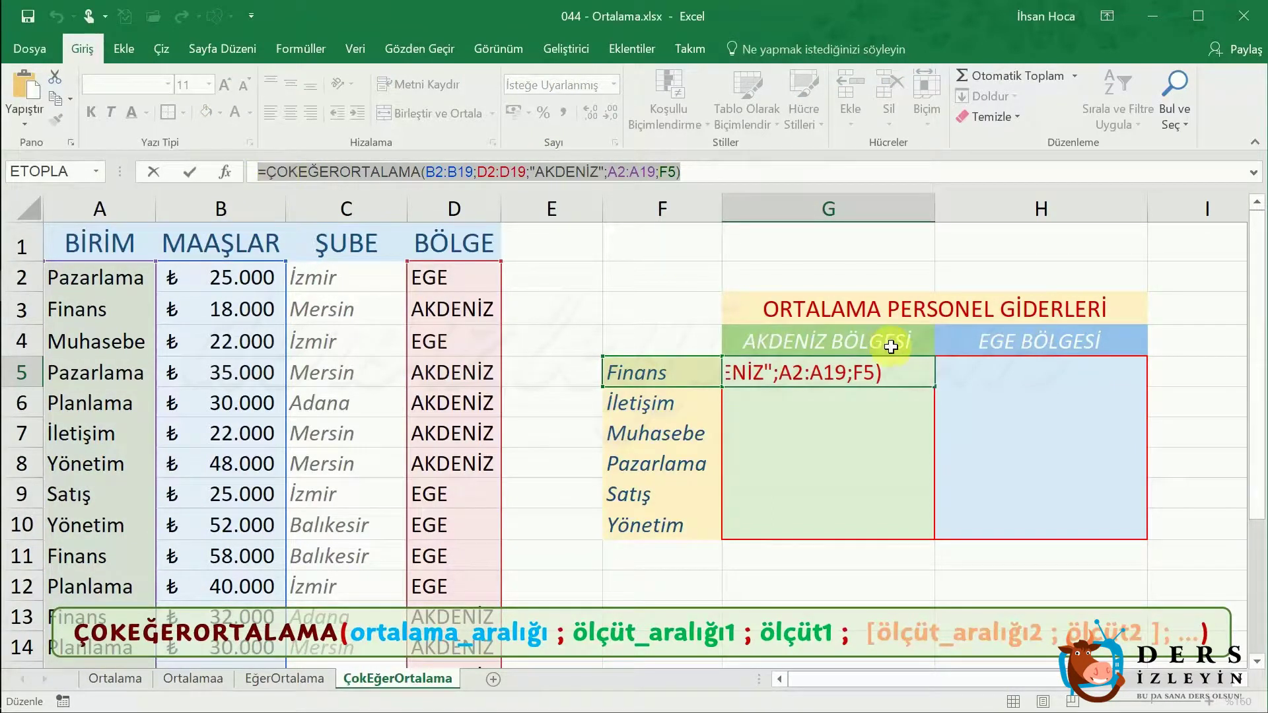
{"action": "key", "text": "ctrl+Return"}
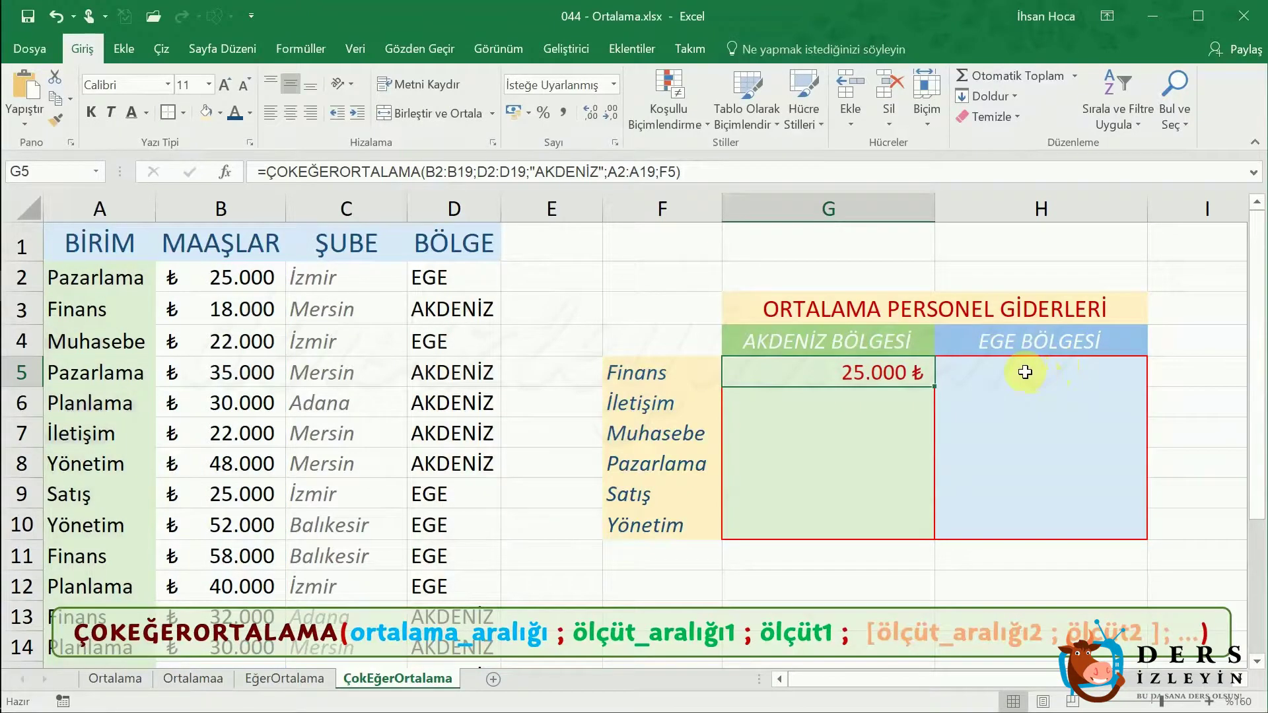
{"action": "left_click", "coordinate": [1024, 367]}
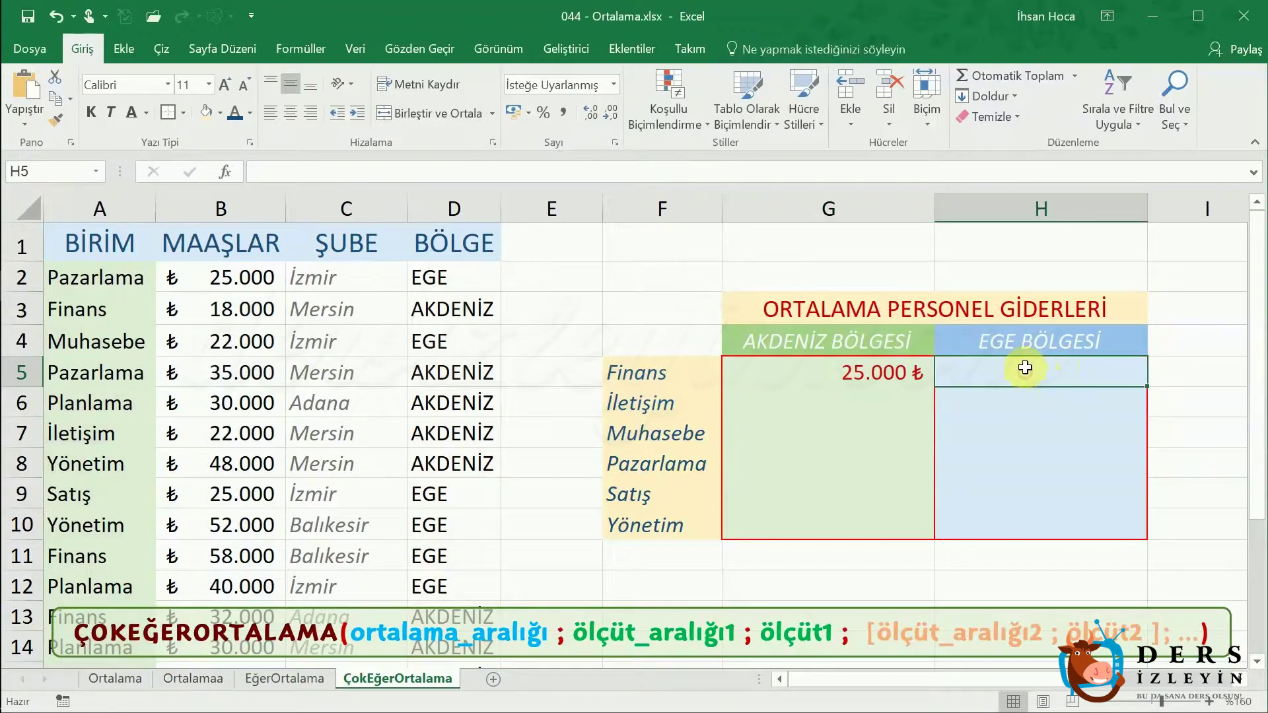
Paste the formula into H5 and change its region criterion from AKDENİZ to EGE.
{"action": "left_click", "coordinate": [524, 170]}
{"action": "key", "text": "ctrl+v"}
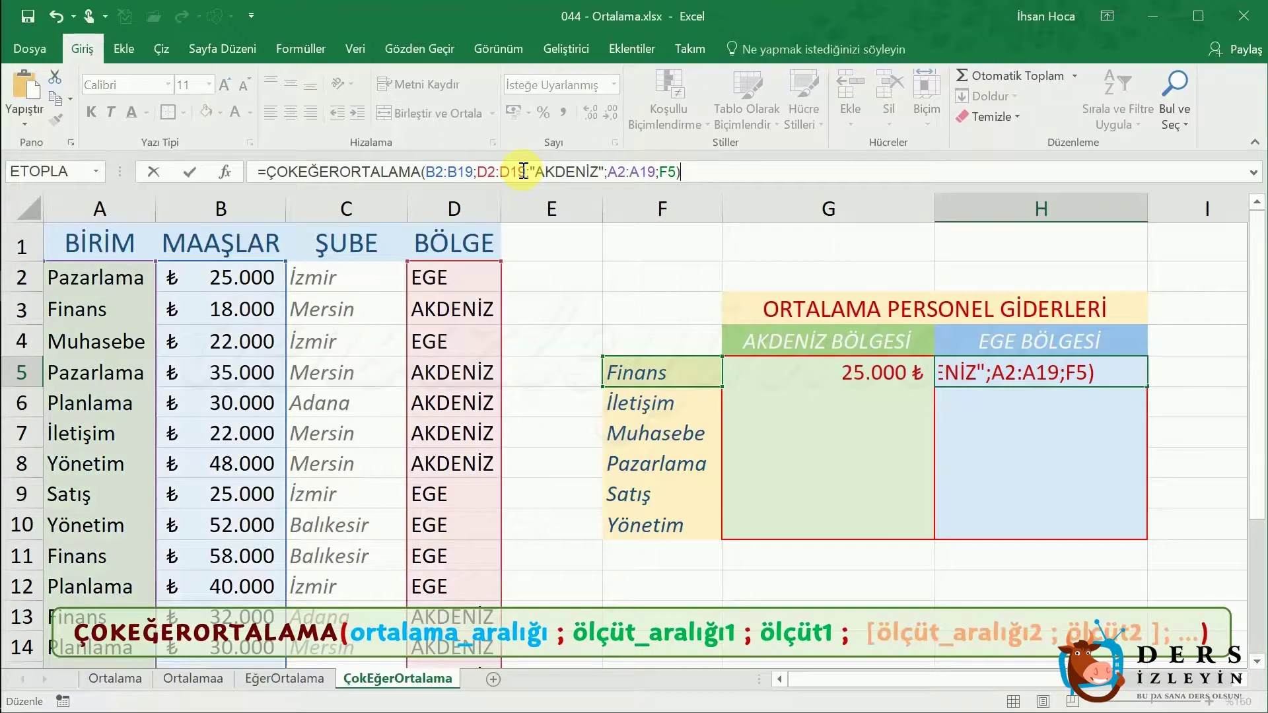
{"action": "left_click", "coordinate": [540, 173]}
{"action": "left_click_drag", "start_coordinate": [539, 173], "coordinate": [593, 183]}
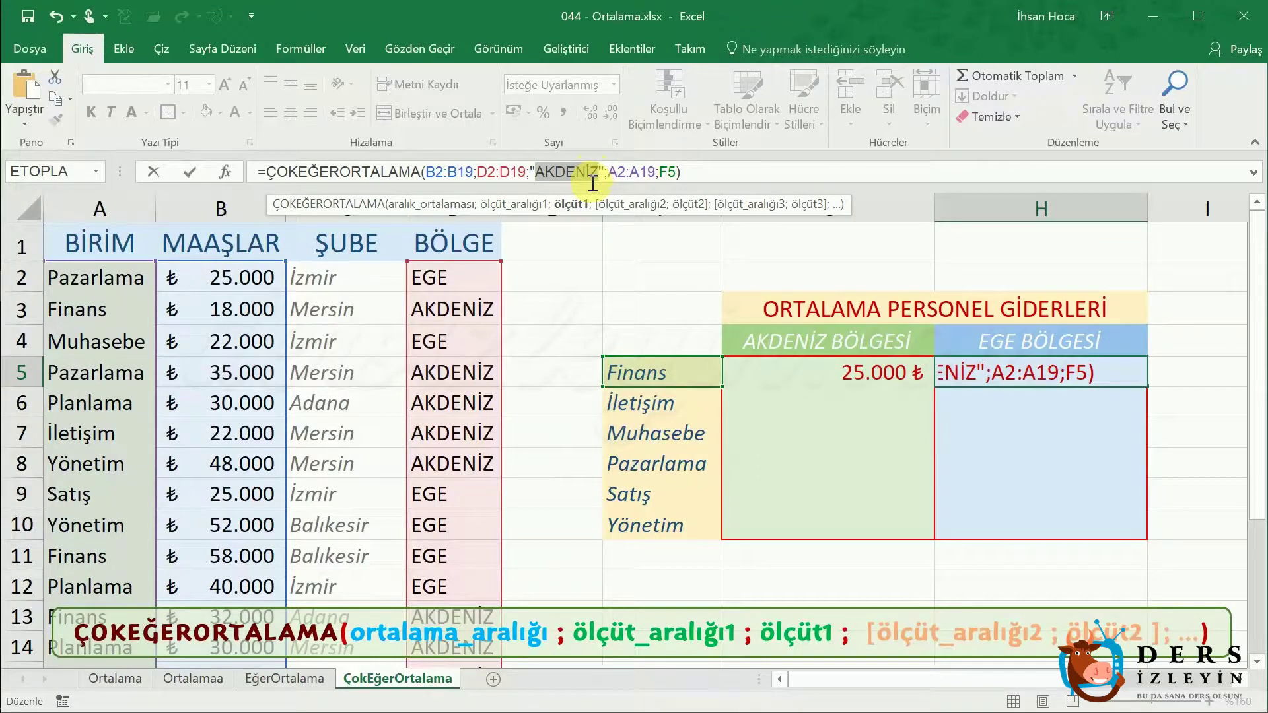
{"action": "type", "text": "e"}
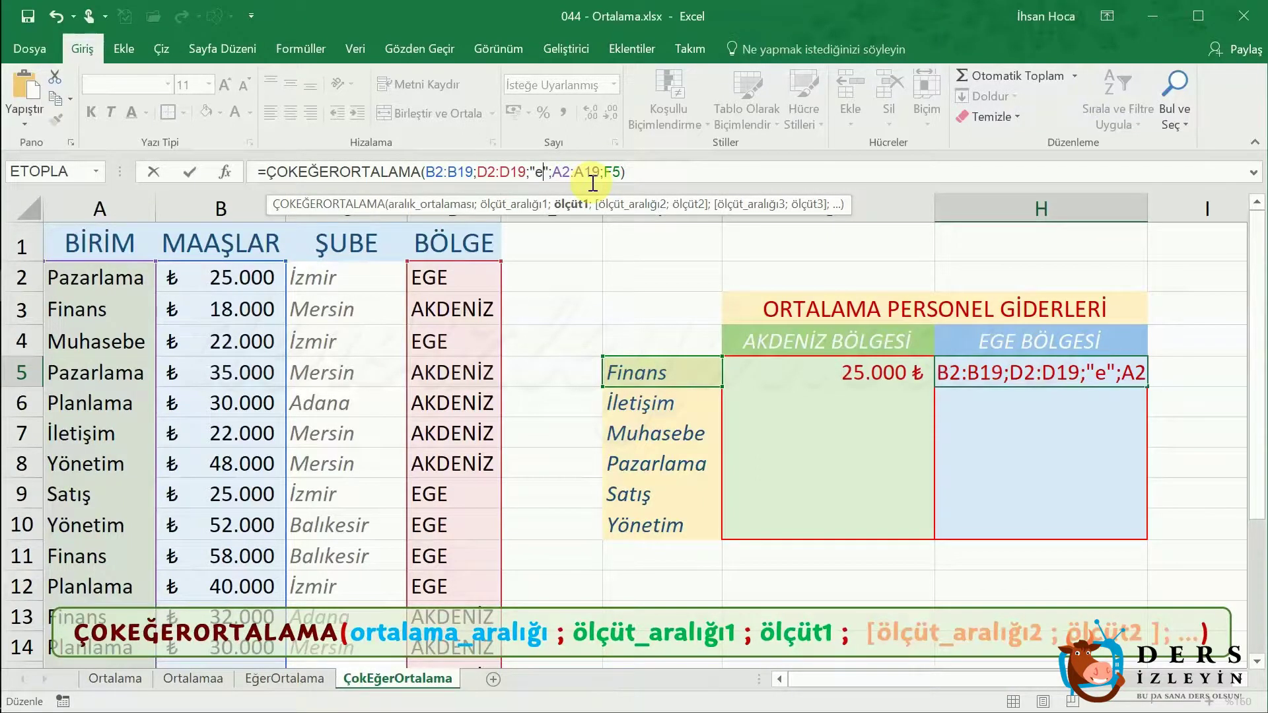
{"action": "key", "text": "BackSpace"}
{"action": "type", "text": "EGE"}
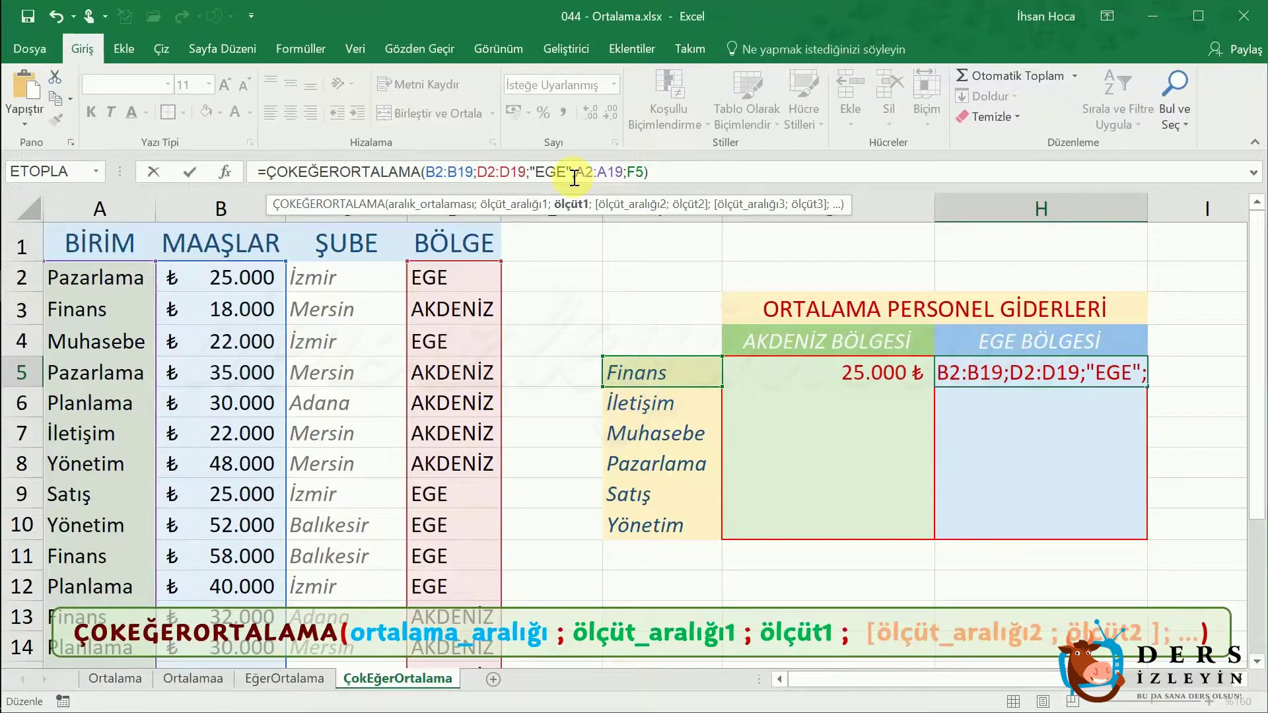
{"action": "key", "text": "Return"}
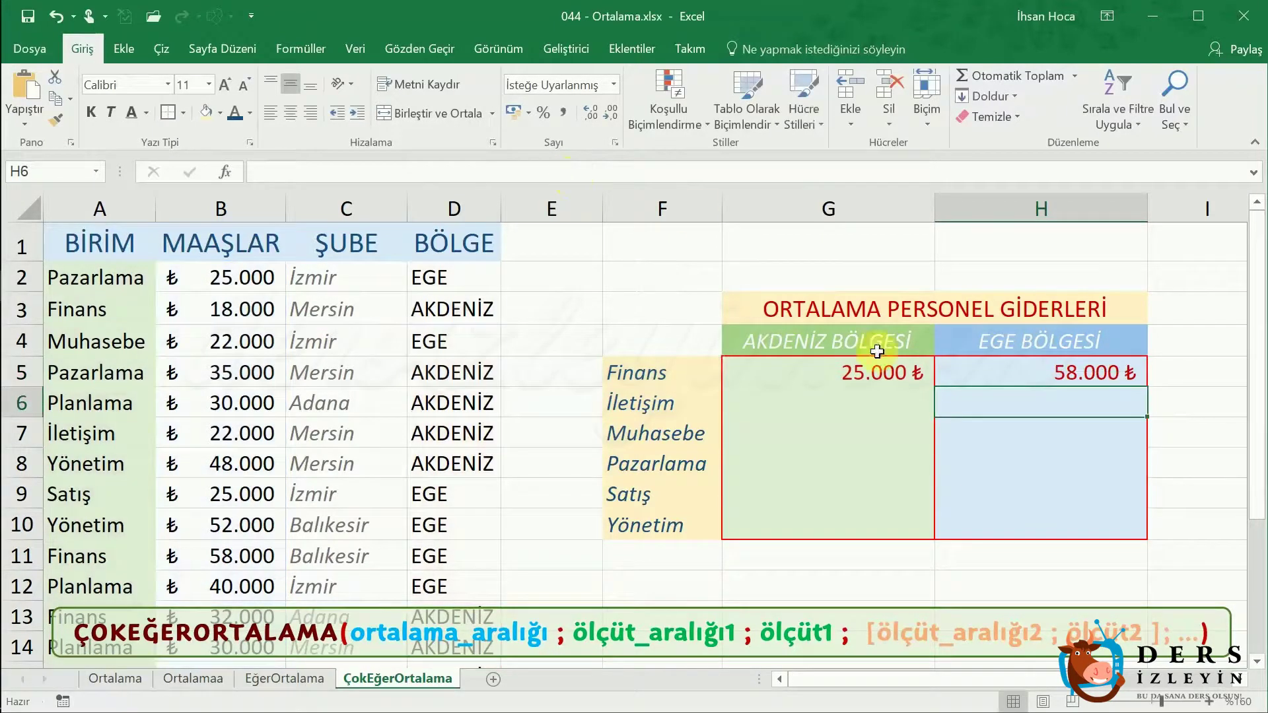
Try filling the Finans formulas in G5:H5 down, then undo it.
{"action": "left_click", "coordinate": [1038, 367]}
{"action": "left_click", "coordinate": [865, 373]}
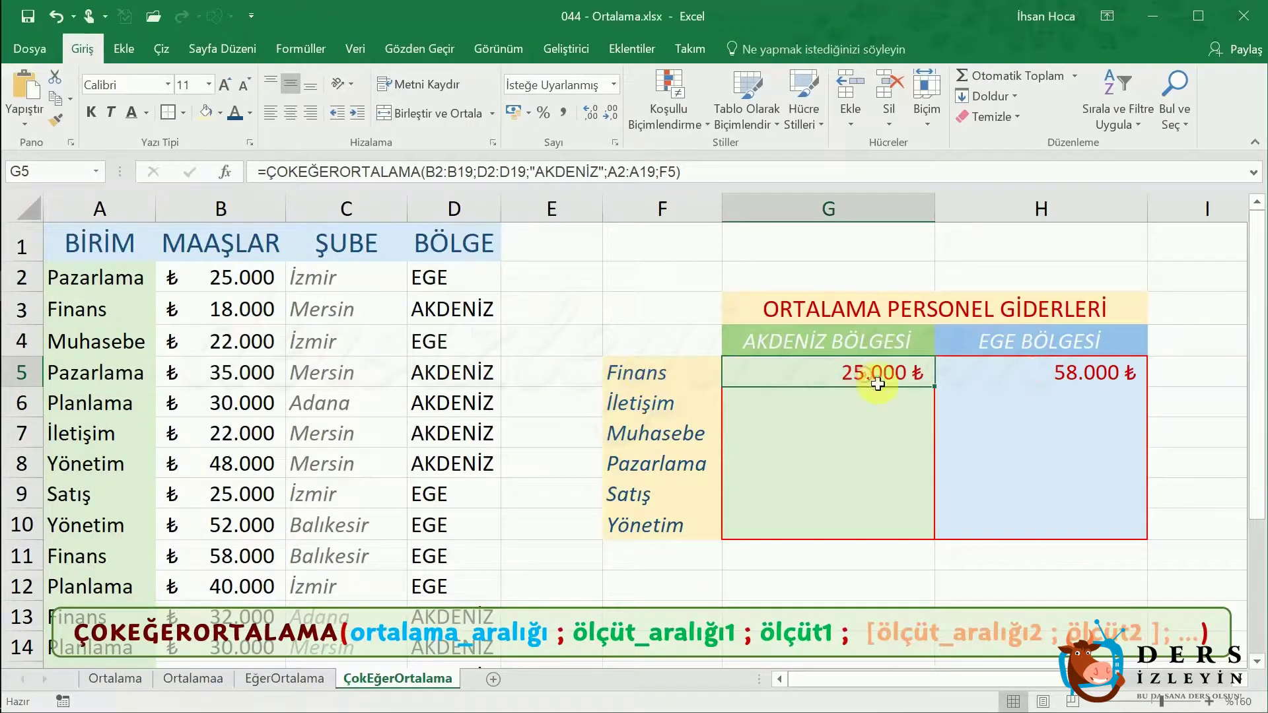
{"action": "left_click_drag", "start_coordinate": [865, 373], "coordinate": [968, 374]}
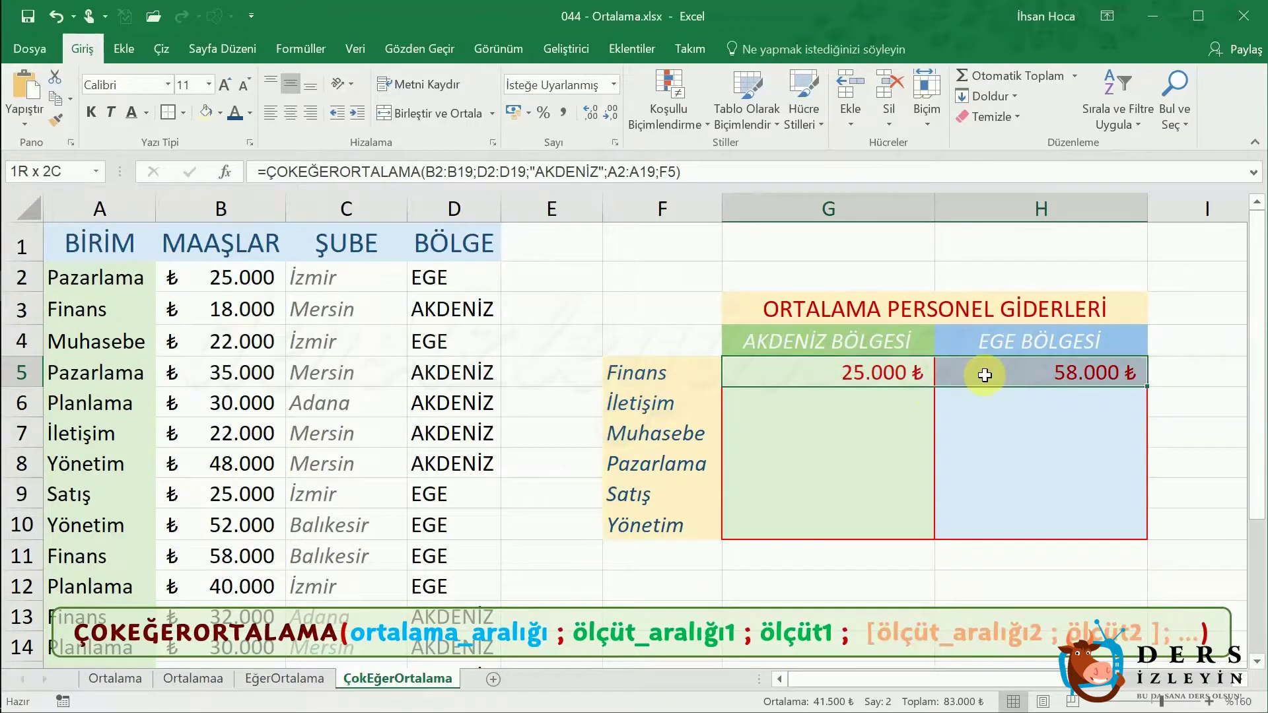
{"action": "key", "text": "ctrl+z"}
{"action": "left_click", "coordinate": [869, 400]}
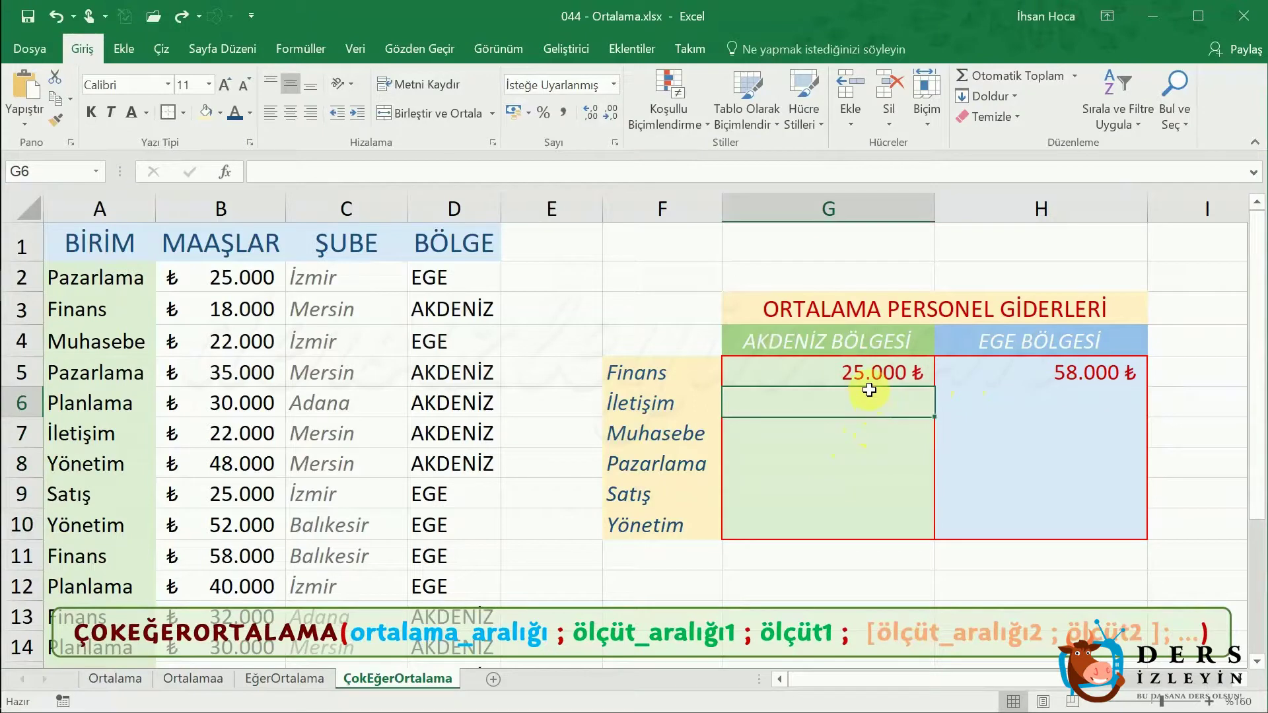
Select G5:G10 and open G5's formula for editing.
{"action": "left_click", "coordinate": [865, 378]}
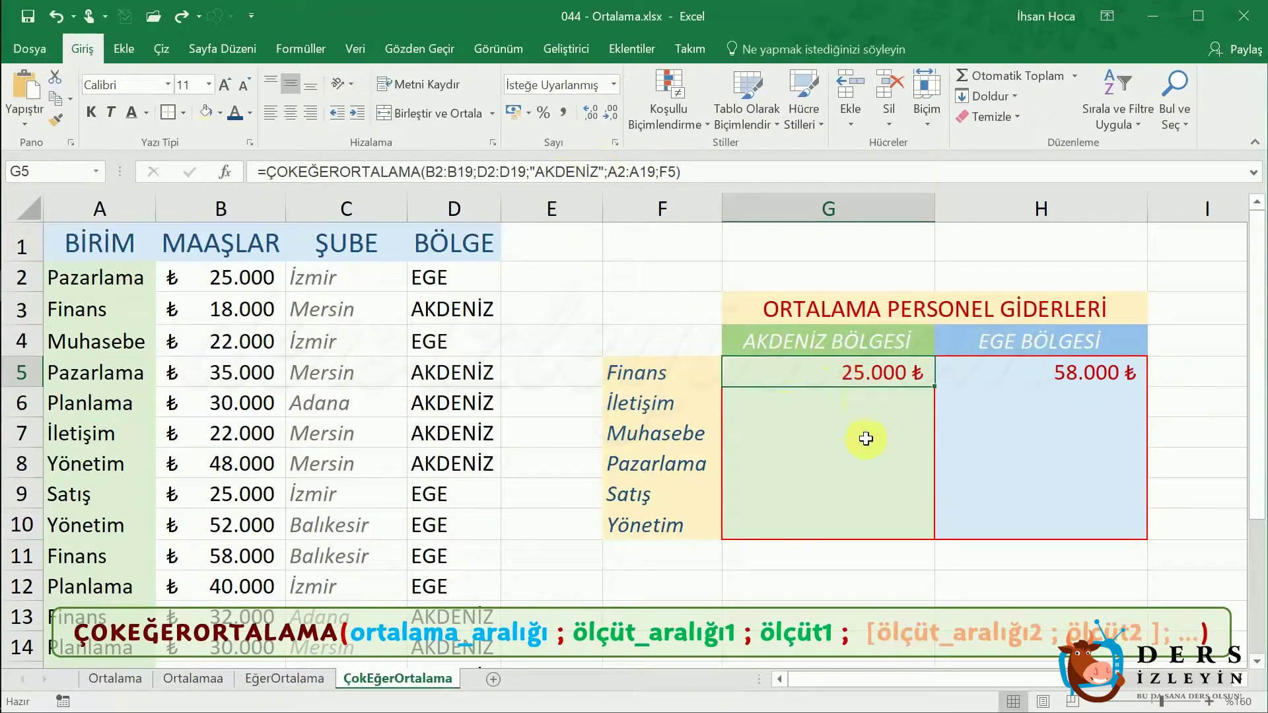
{"action": "left_click_drag", "start_coordinate": [842, 372], "coordinate": [849, 521]}
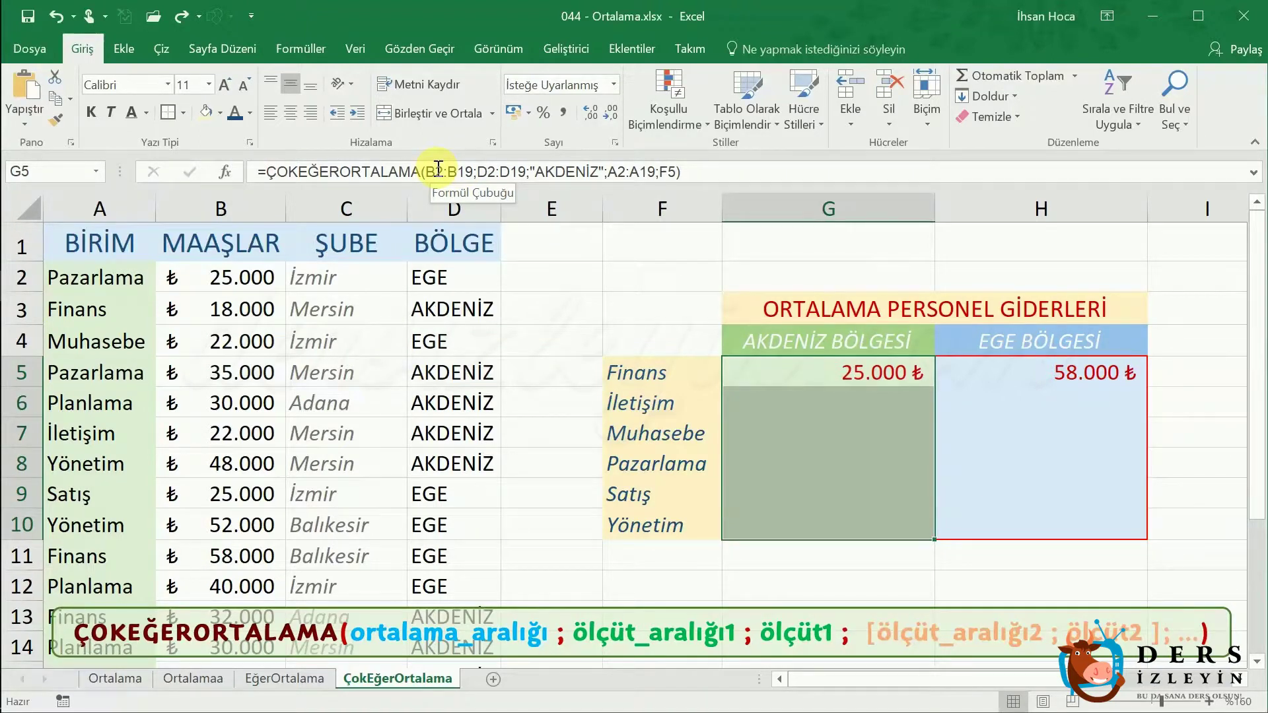
{"action": "left_click", "coordinate": [438, 166]}
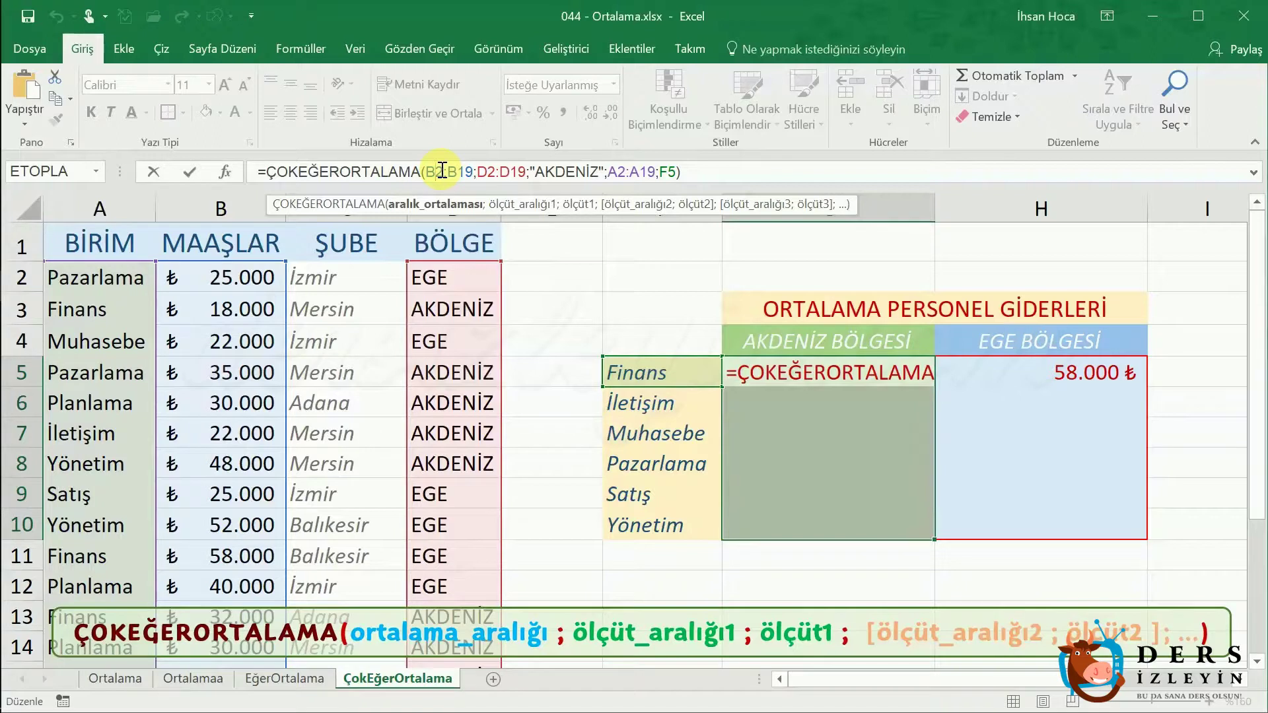
Make B2:B19, D2:D19 and A2:A19 absolute and fill the formula into G5:G10.
{"action": "left_click", "coordinate": [442, 171]}
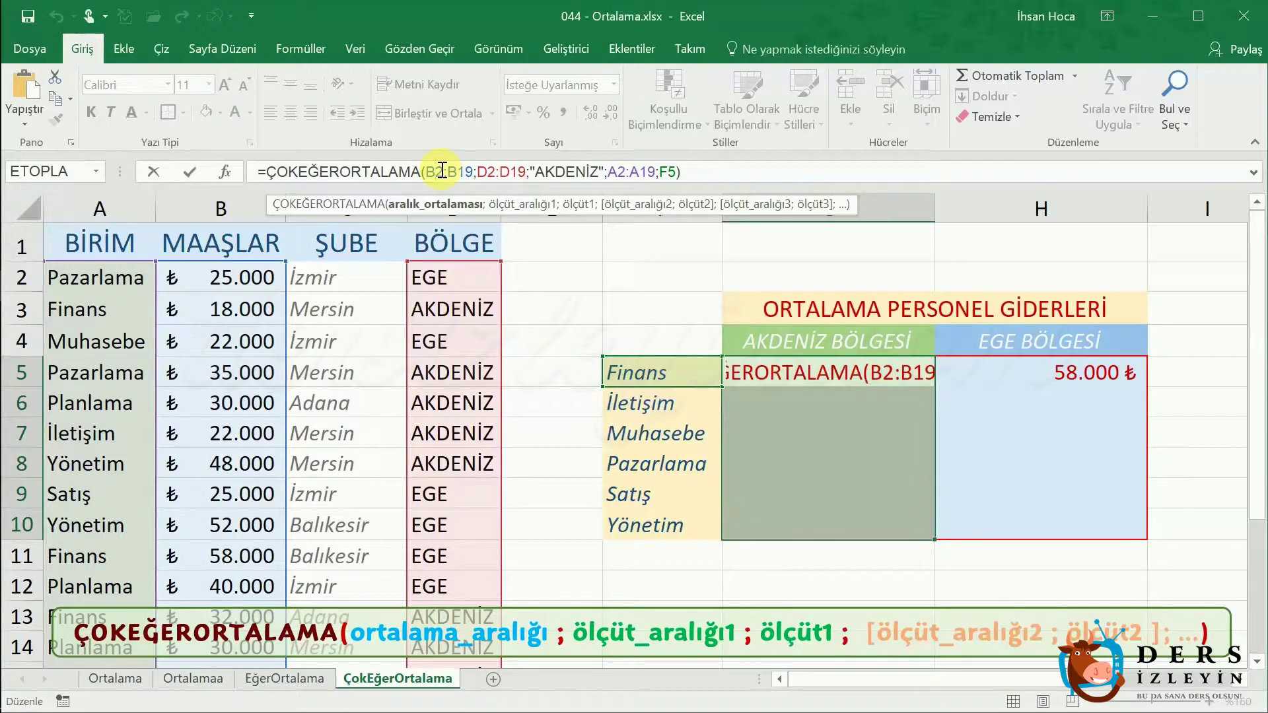
{"action": "key", "text": "F4"}
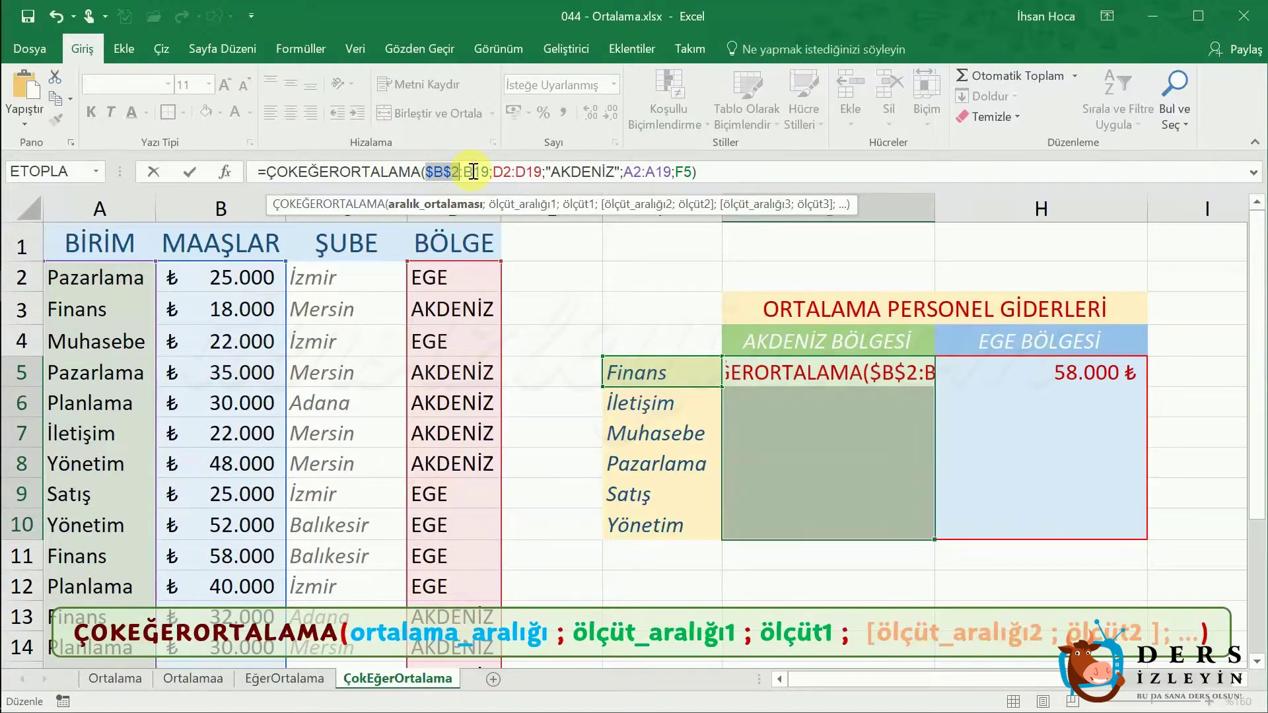
{"action": "left_click", "coordinate": [472, 171]}
{"action": "key", "text": "F4"}
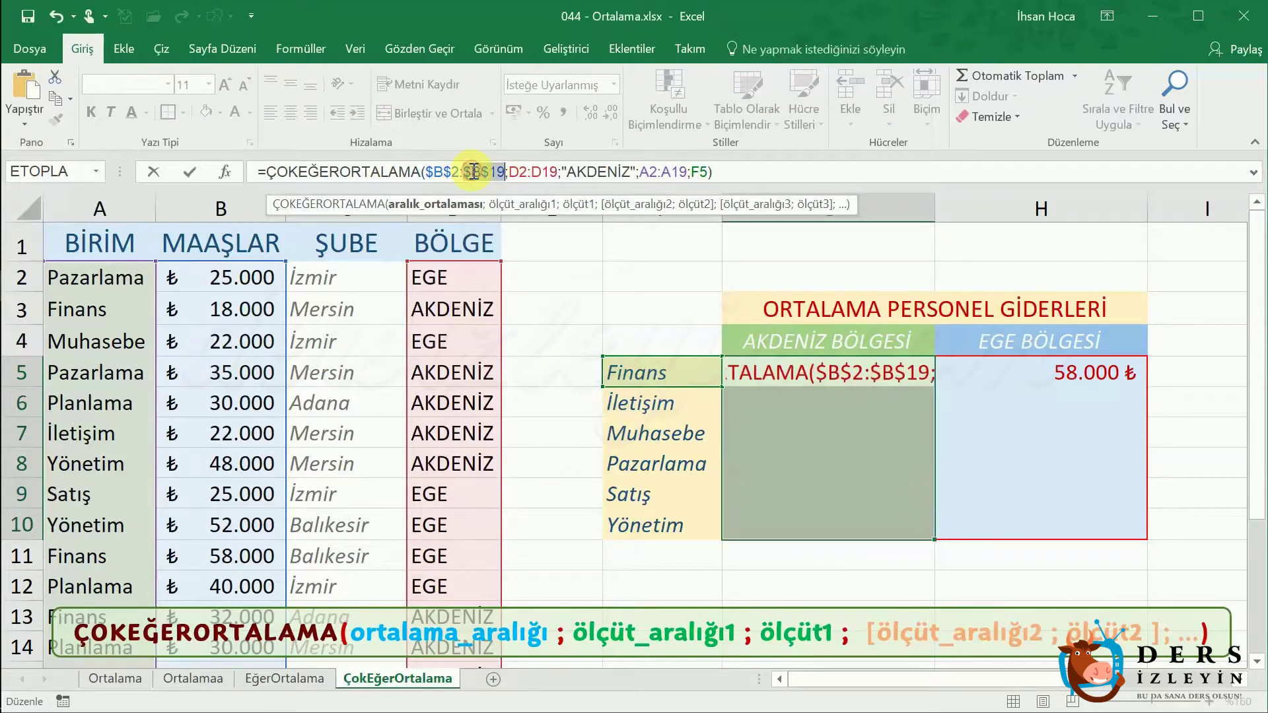
{"action": "left_click", "coordinate": [514, 174]}
{"action": "key", "text": "F4"}
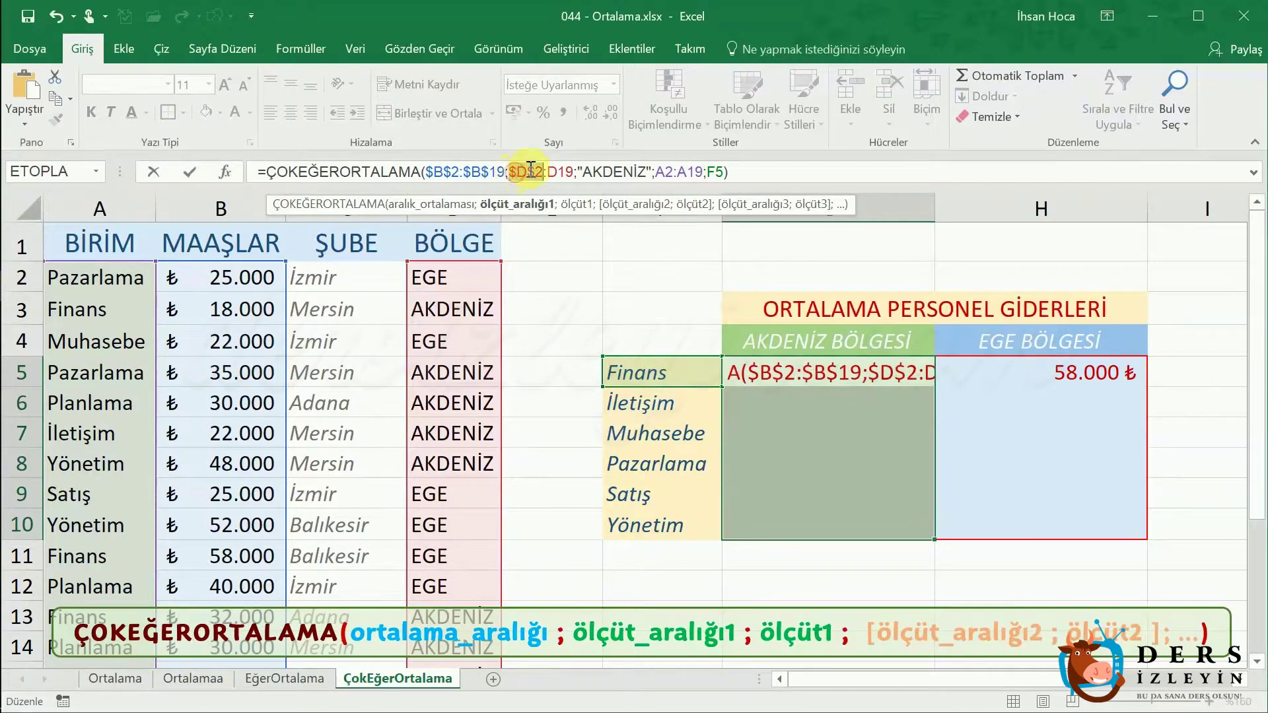
{"action": "left_click", "coordinate": [563, 170]}
{"action": "key", "text": "F4"}
{"action": "left_click", "coordinate": [690, 173]}
{"action": "key", "text": "F4"}
{"action": "left_click", "coordinate": [721, 173]}
{"action": "key", "text": "F4"}
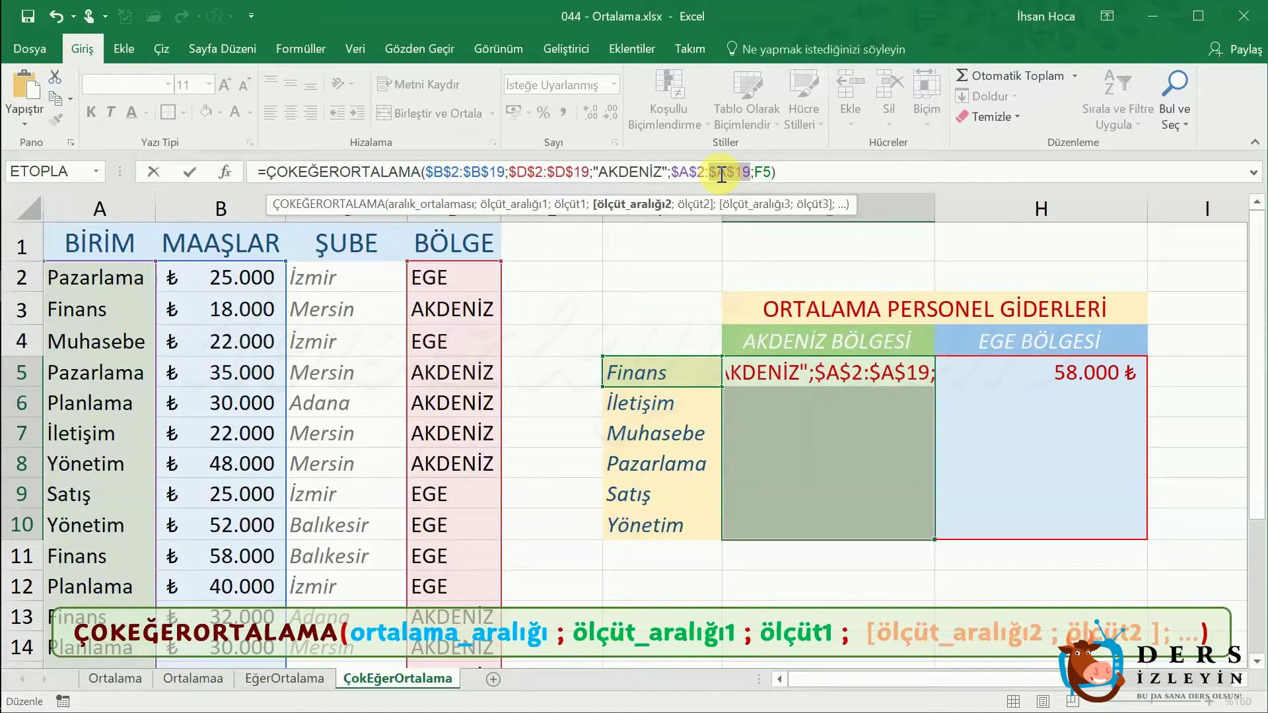
{"action": "key", "text": "ctrl+Return"}
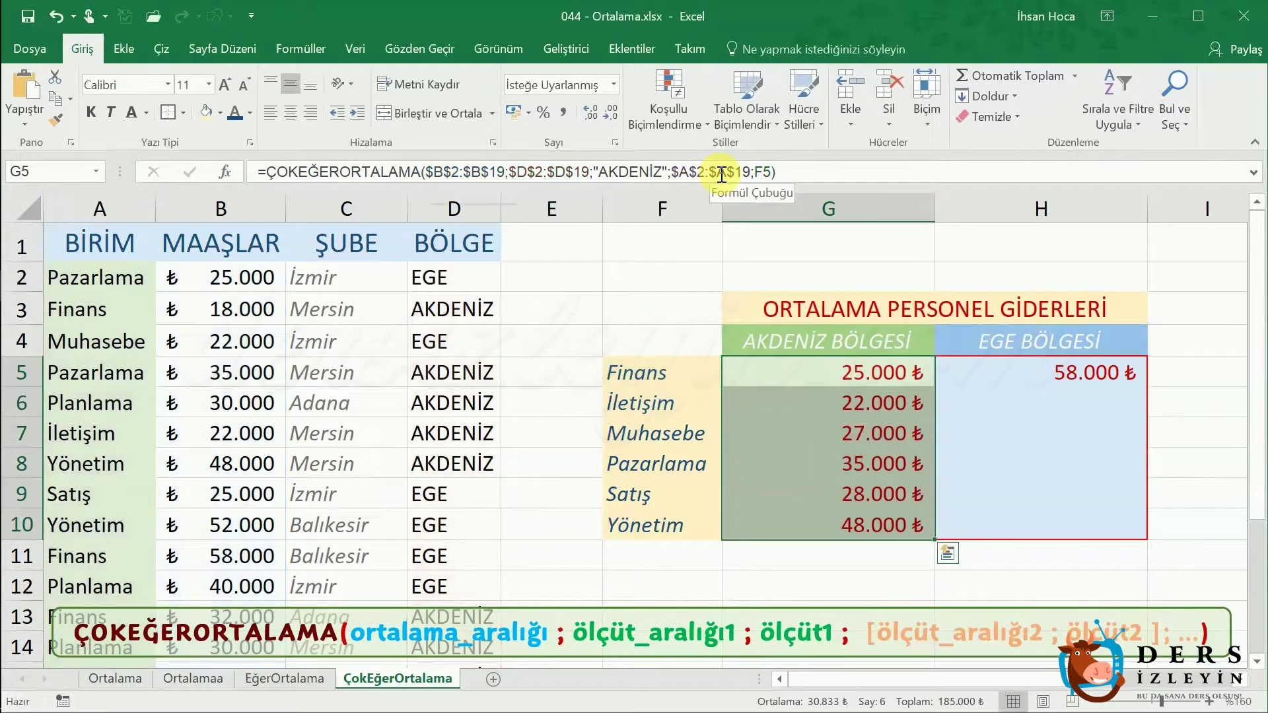
Select H5:H10 and make the B2:B19 and D2:D19 references absolute.
{"action": "left_click", "coordinate": [1078, 375]}
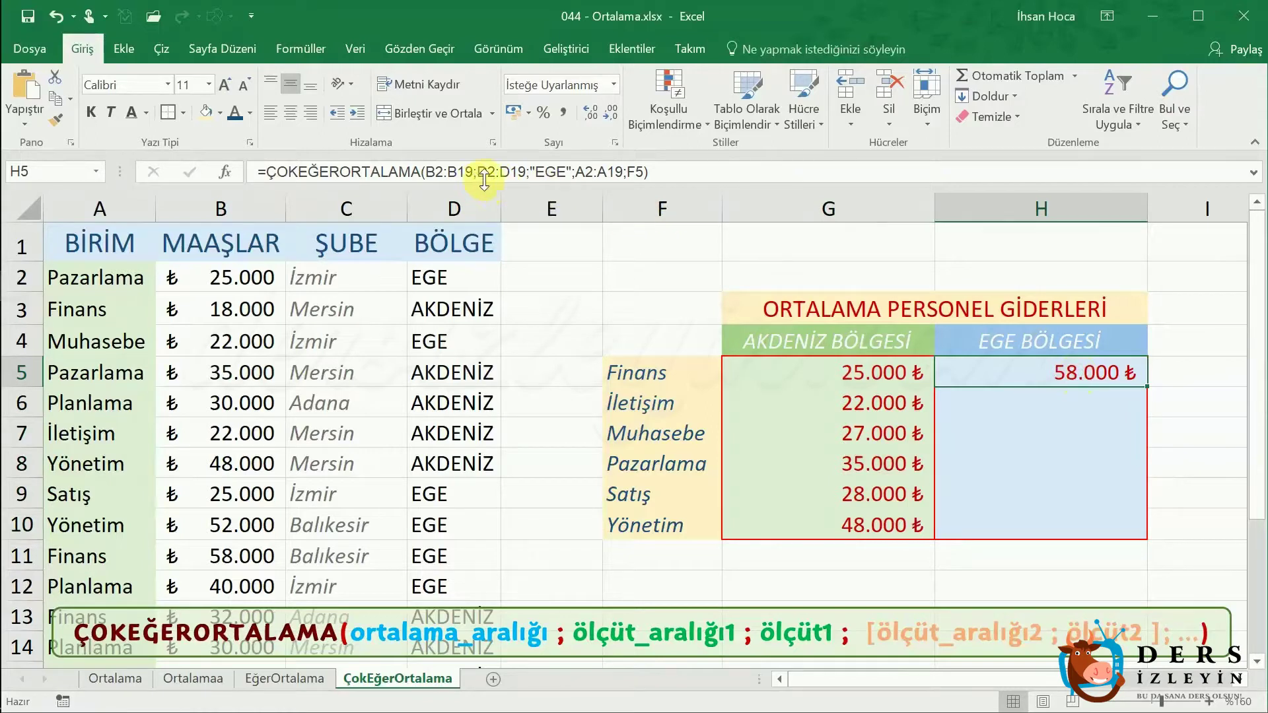
{"action": "left_click_drag", "start_coordinate": [1036, 371], "coordinate": [1047, 527]}
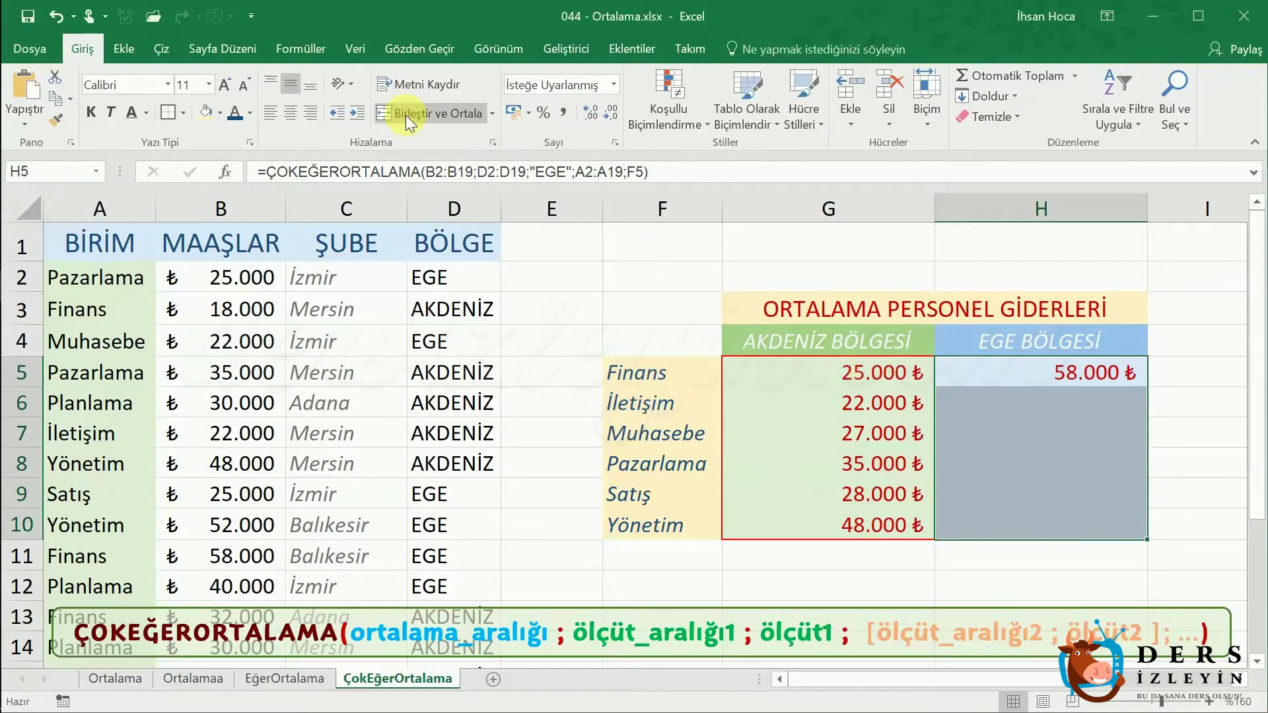
{"action": "left_click", "coordinate": [438, 171]}
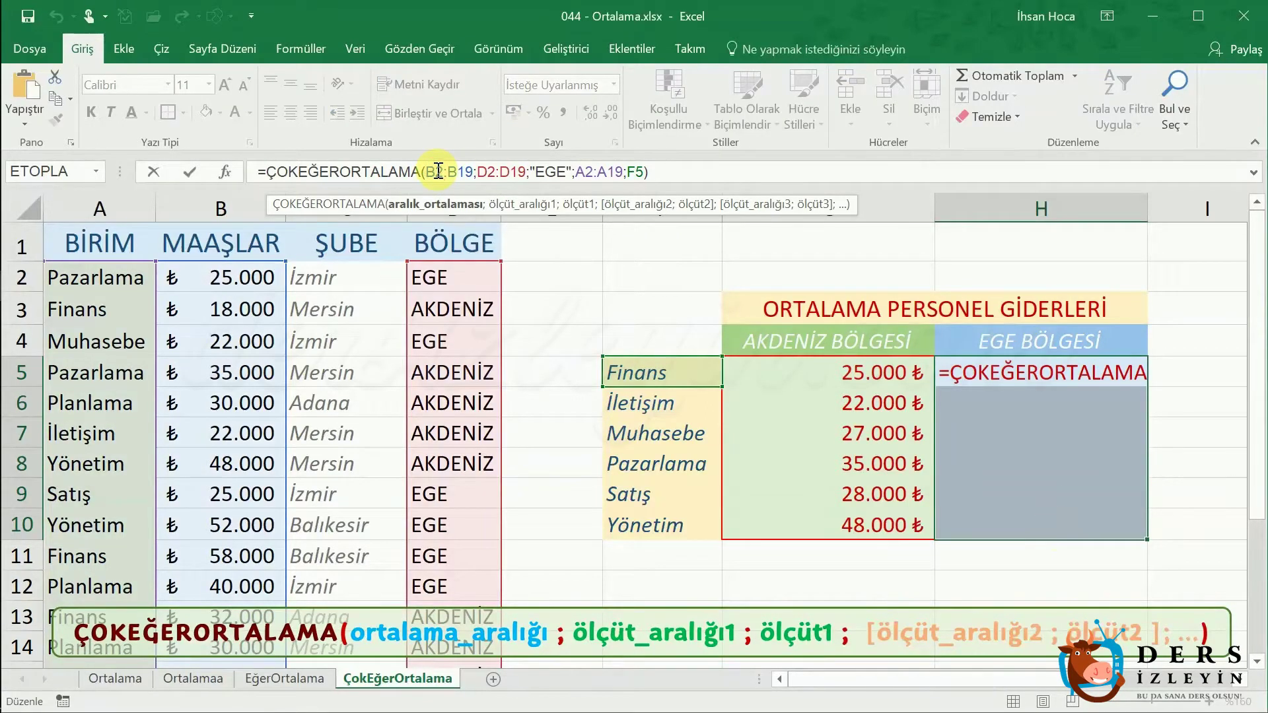
{"action": "key", "text": "F4"}
{"action": "double_click", "coordinate": [480, 171]}
{"action": "key", "text": "F4"}
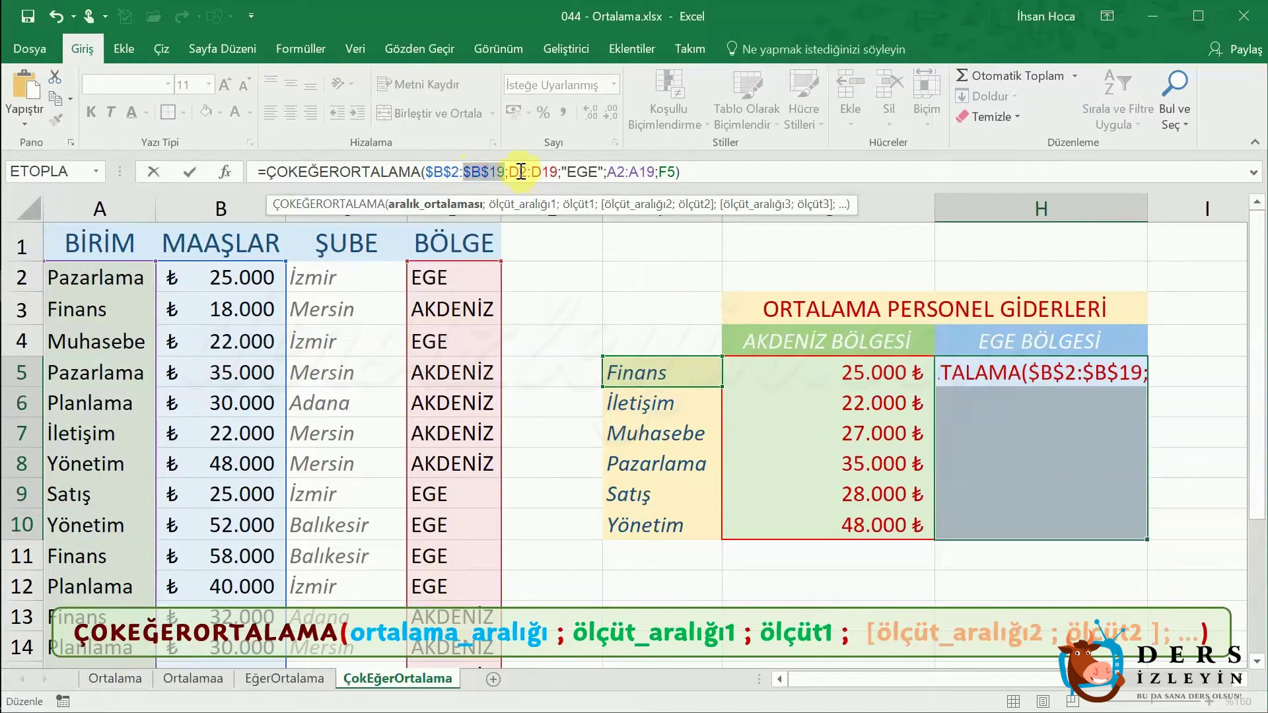
{"action": "left_click", "coordinate": [519, 173]}
{"action": "key", "text": "F4"}
{"action": "left_click", "coordinate": [553, 172]}
{"action": "key", "text": "F4"}
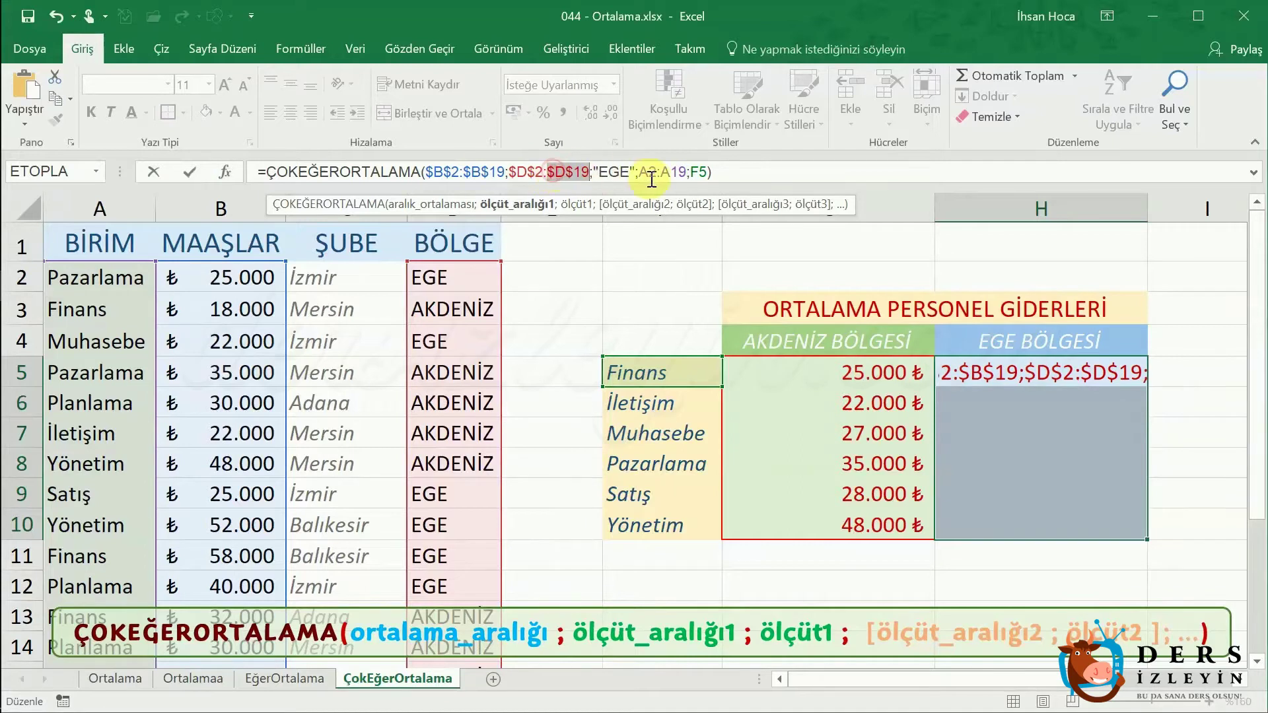
Make A2:A19 absolute, fill H5:H10, and check the İletişim formula in G6.
{"action": "double_click", "coordinate": [661, 173]}
{"action": "key", "text": "F4"}
{"action": "double_click", "coordinate": [687, 173]}
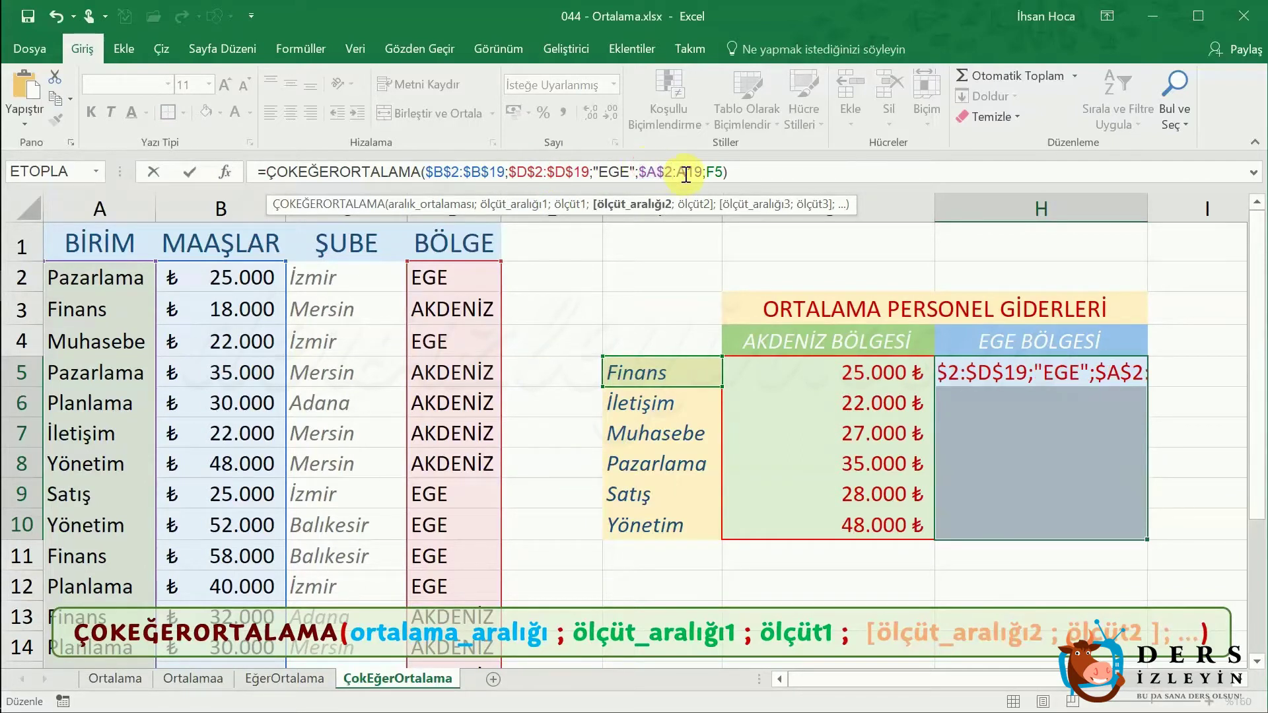
{"action": "key", "text": "F4"}
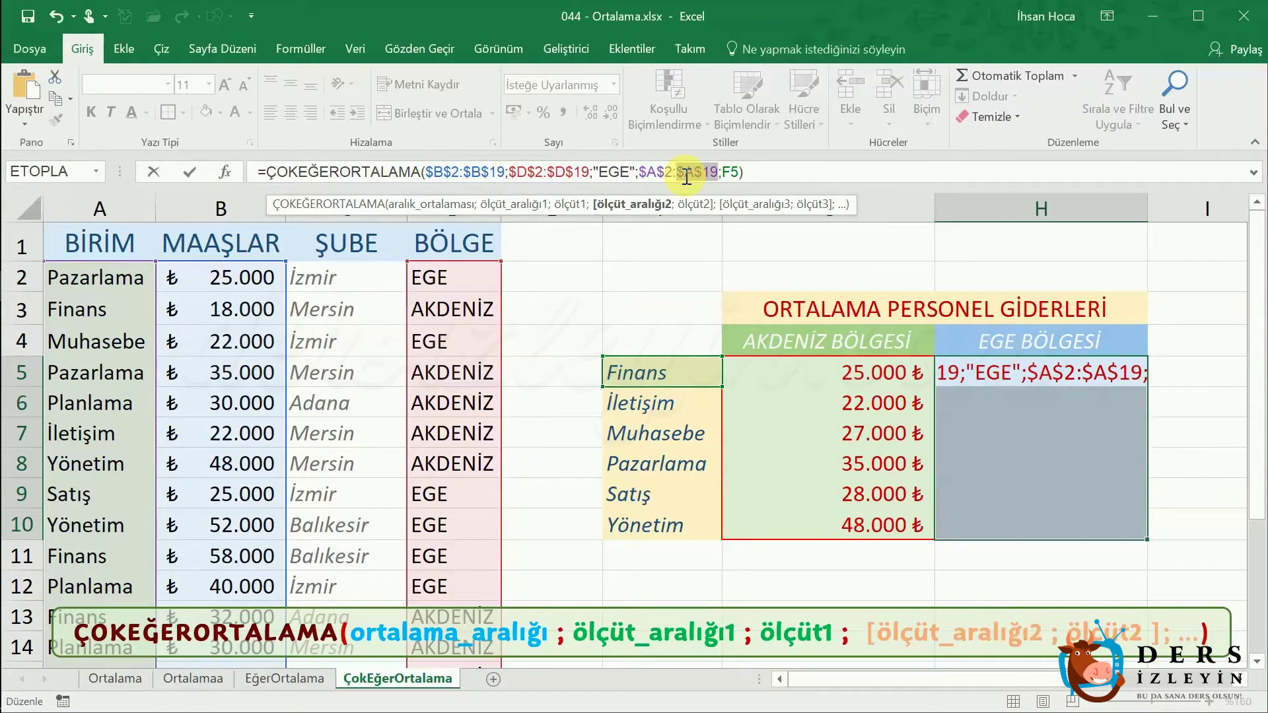
{"action": "key", "text": "ctrl+Return"}
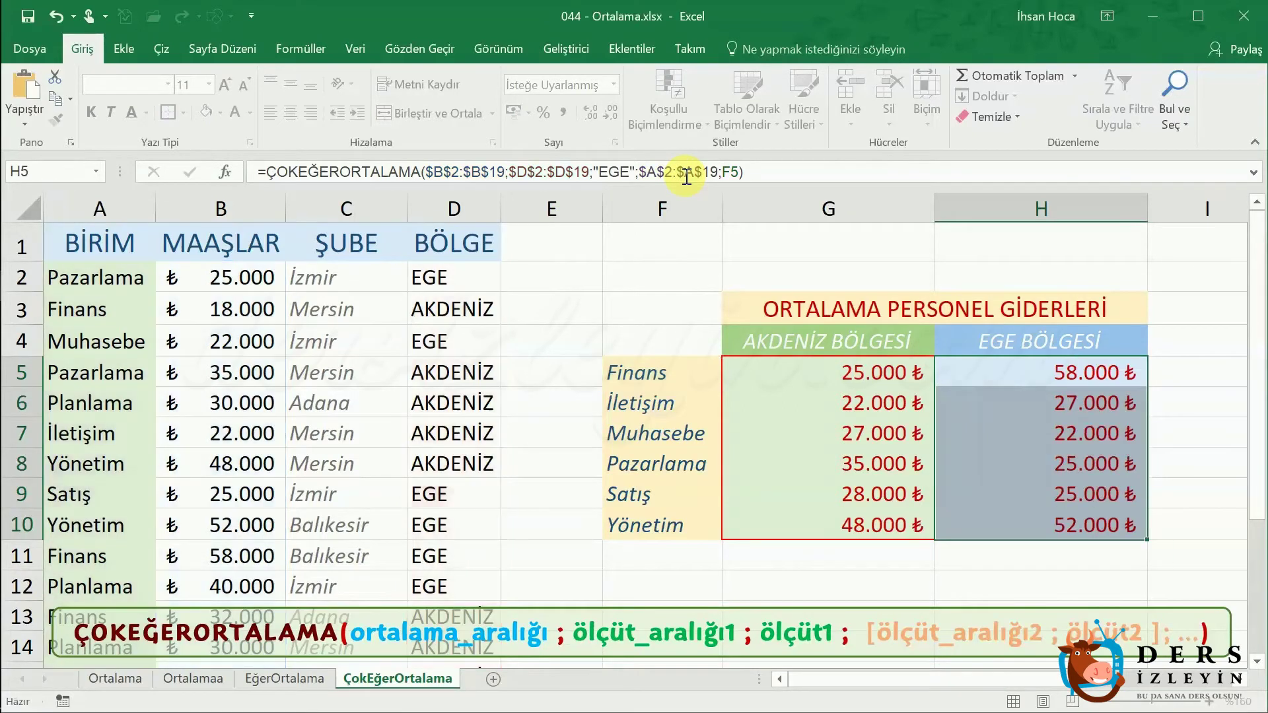
{"action": "left_click", "coordinate": [921, 416]}
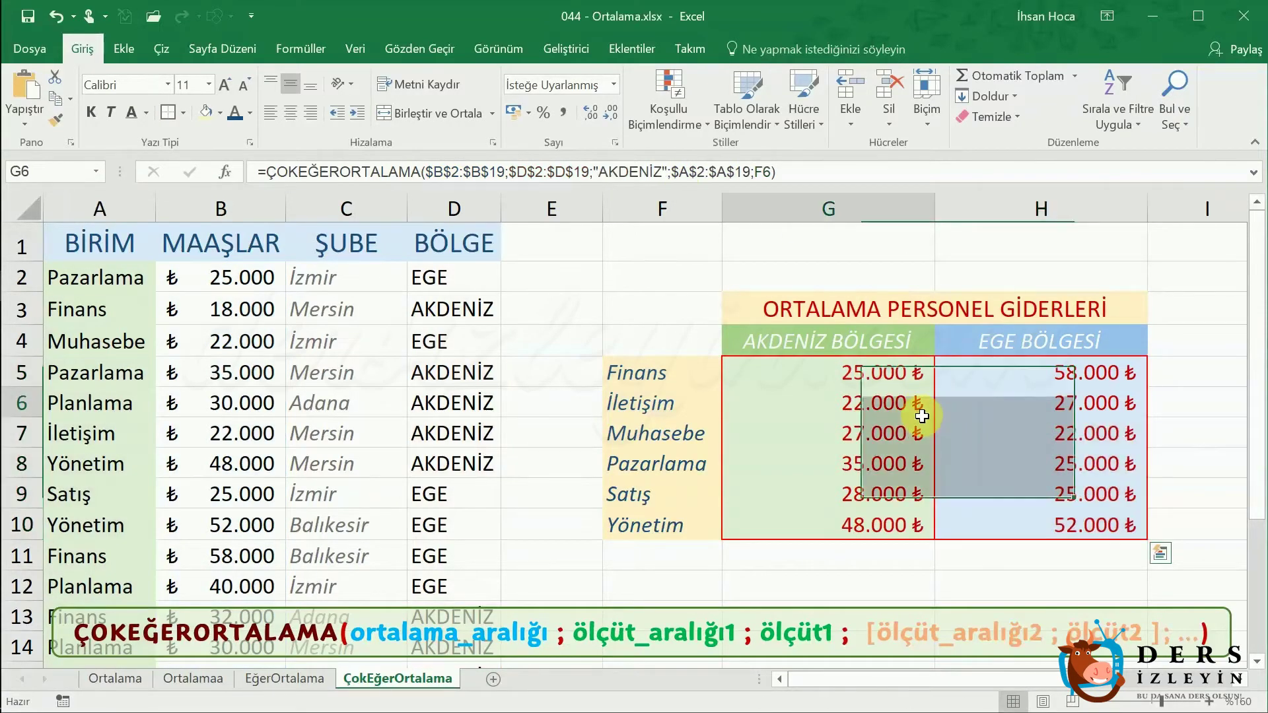